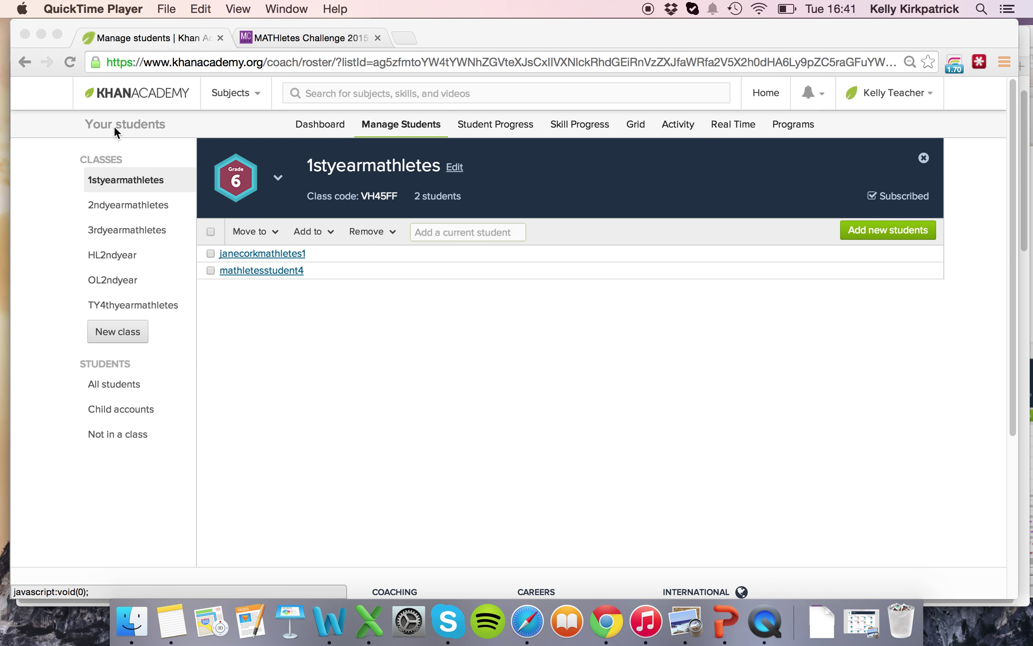
# Open the 1styearmathletes class roster from the student management page.
pyautogui.click(394, 123)
pyautogui.click(406, 125)
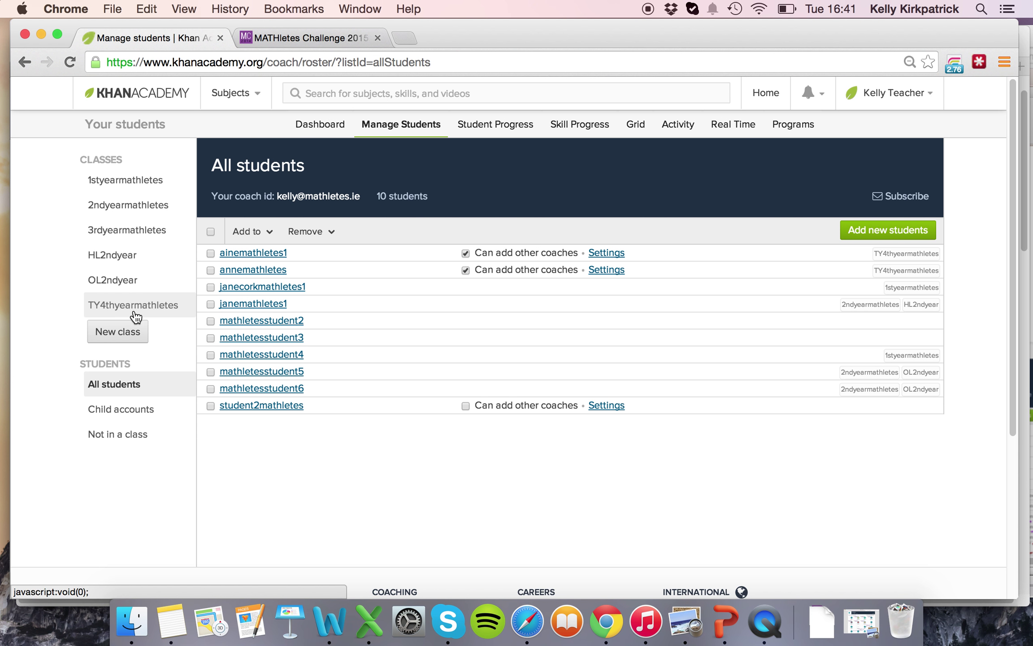
pyautogui.click(127, 183)
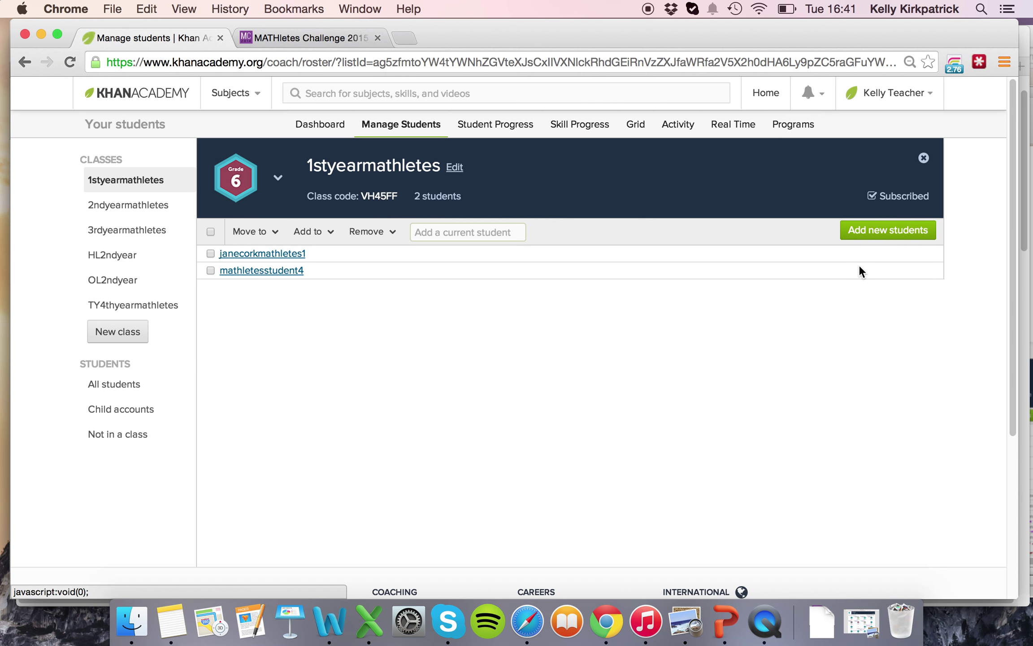
# Invite the student to 1styearmathletes by entering their e-mail address and sending the invitation.
pyautogui.click(871, 234)
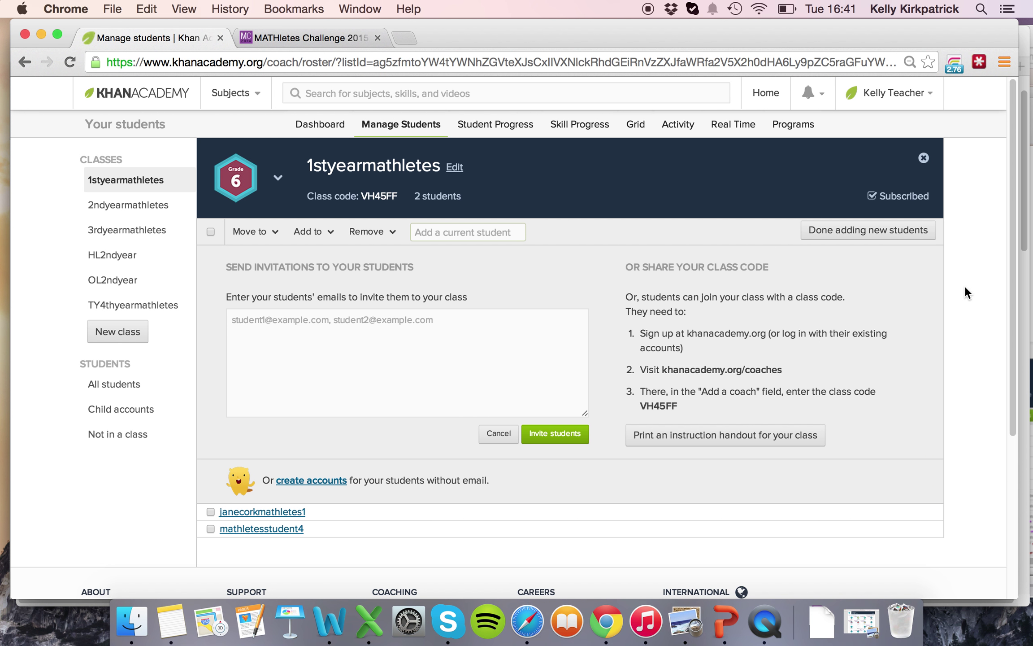
pyautogui.scroll(-1, 964, 290)
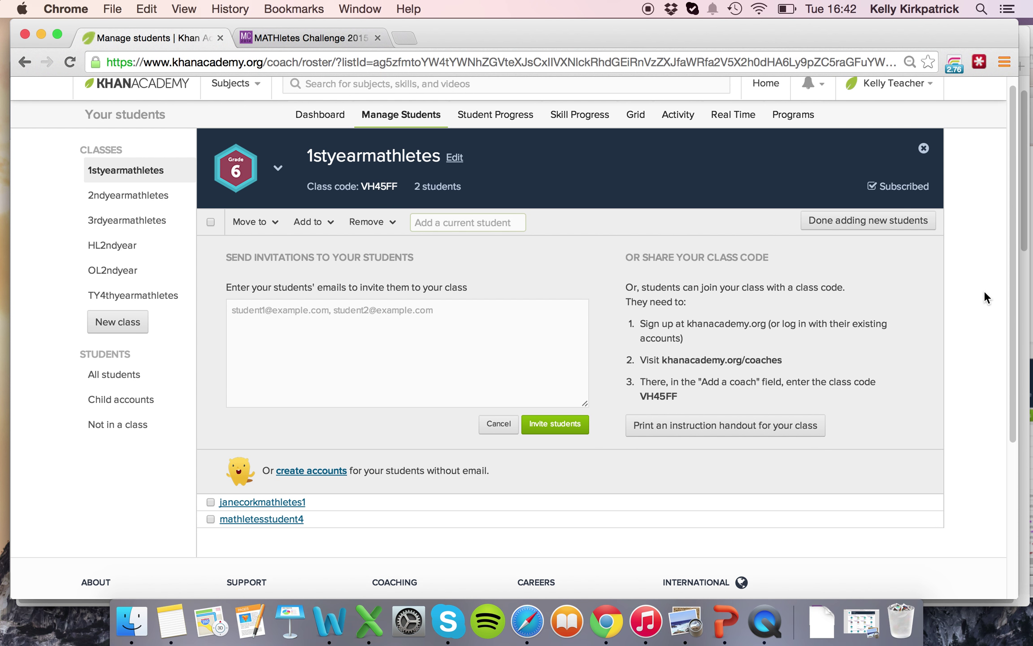
pyautogui.scroll(-1, 984, 292)
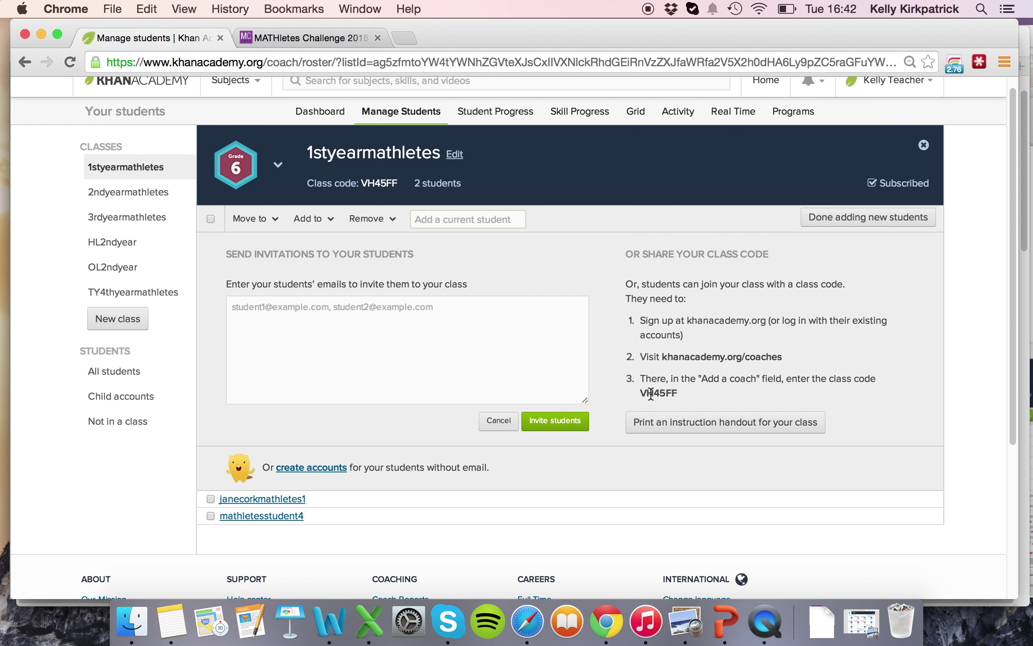
pyautogui.click(380, 184)
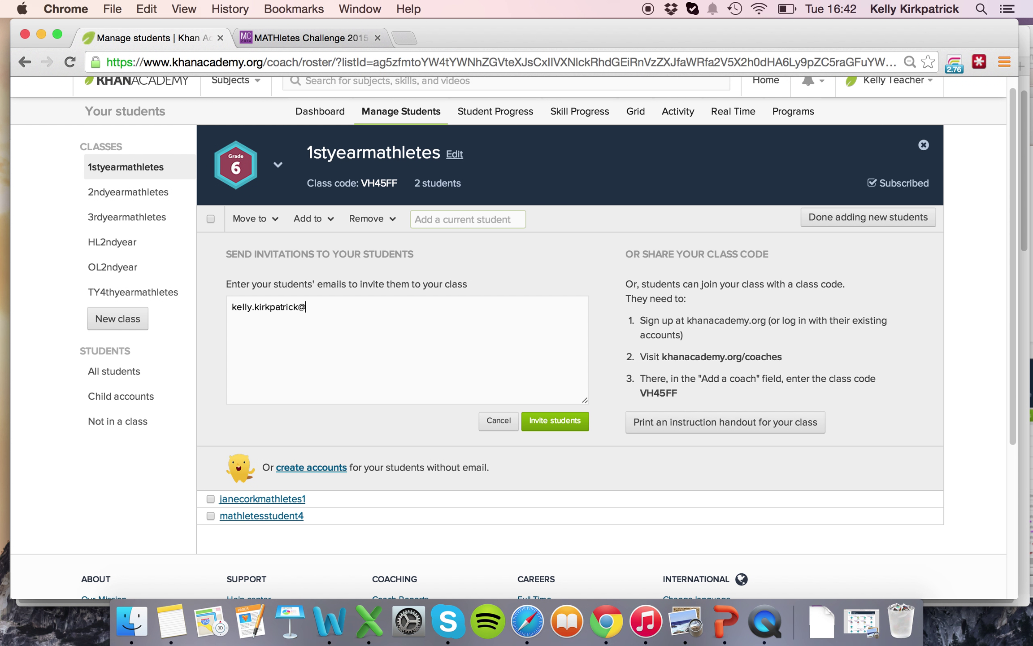
pyautogui.click(558, 422)
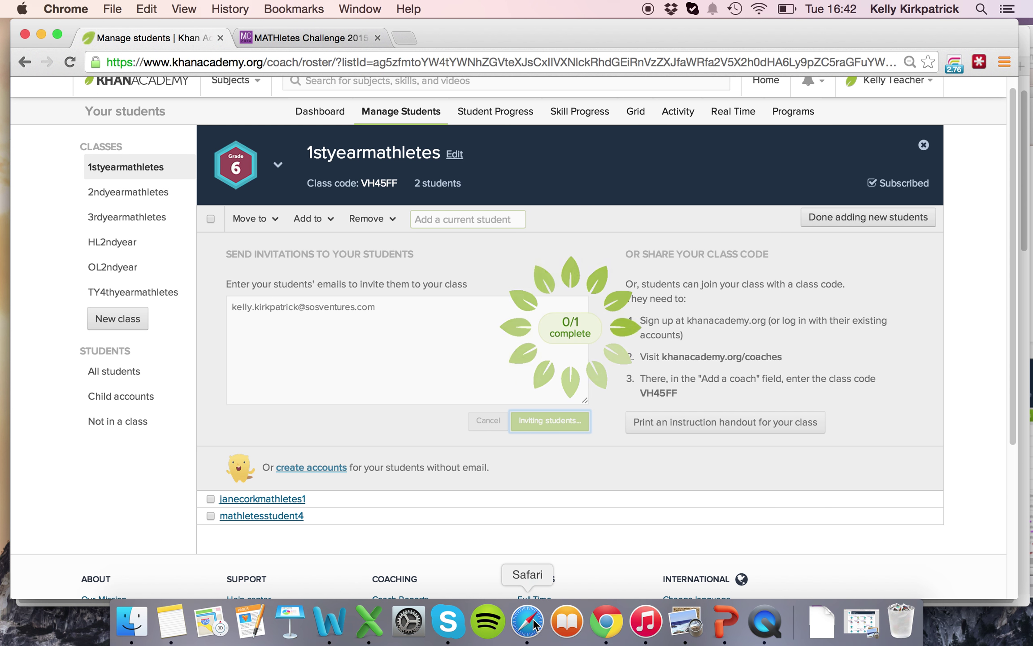
pyautogui.scroll(-2, 583, 478)
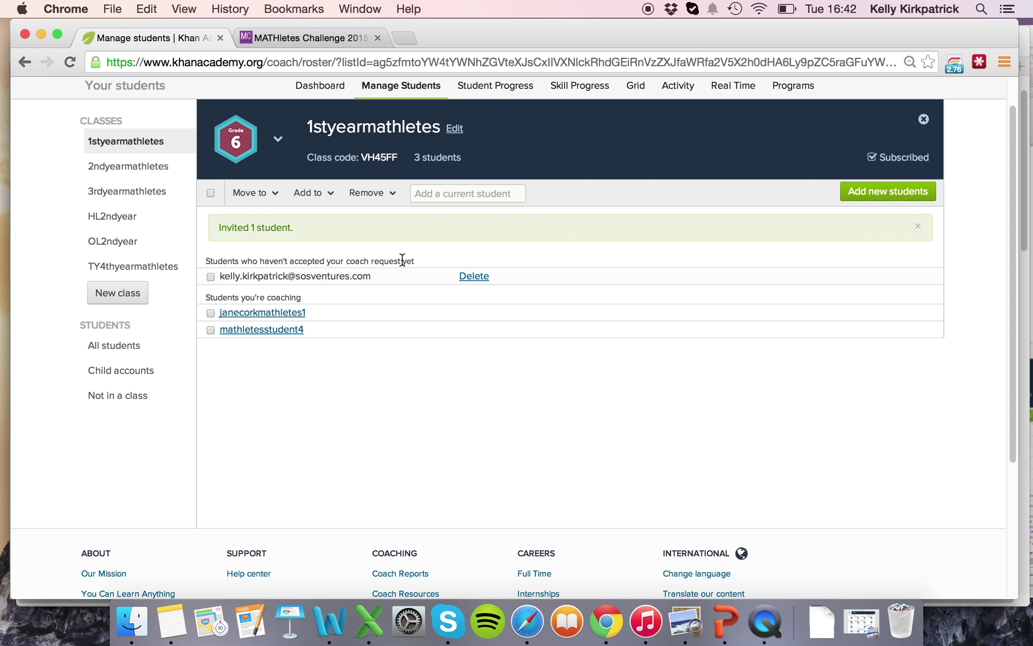
# In the student's browser, bring up the Khan Academy coach-request e-mail in Gmail.
pyautogui.click(527, 621)
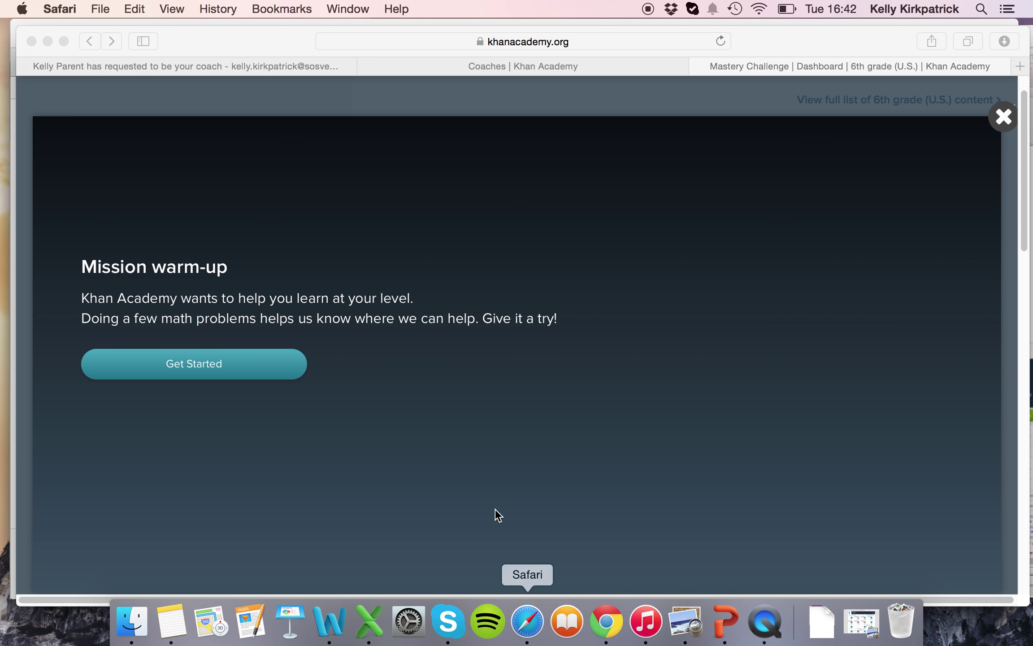
pyautogui.click(141, 67)
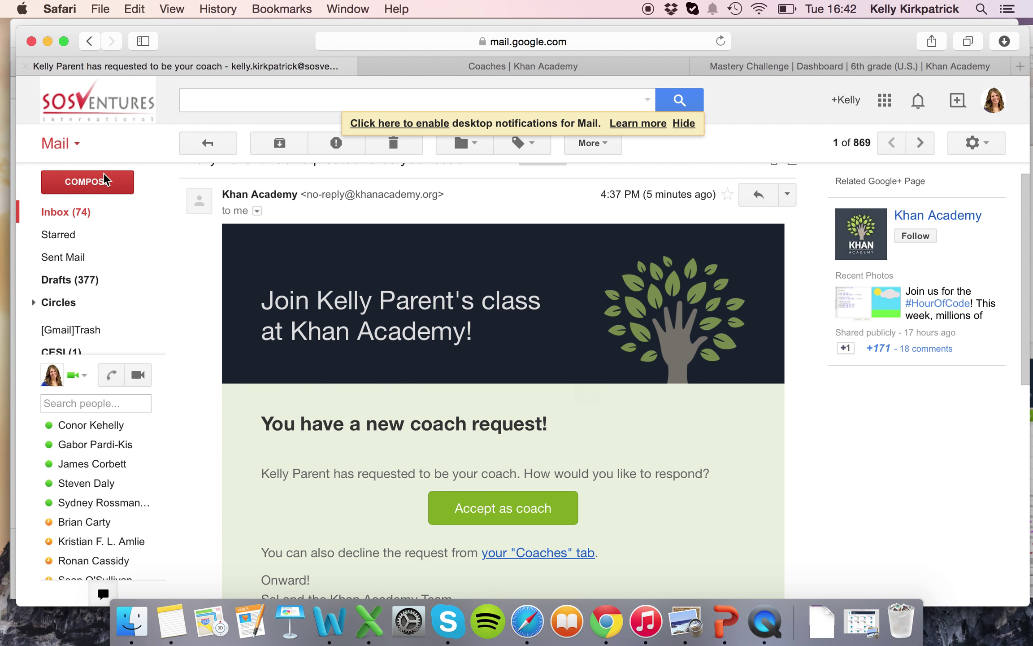
pyautogui.click(79, 213)
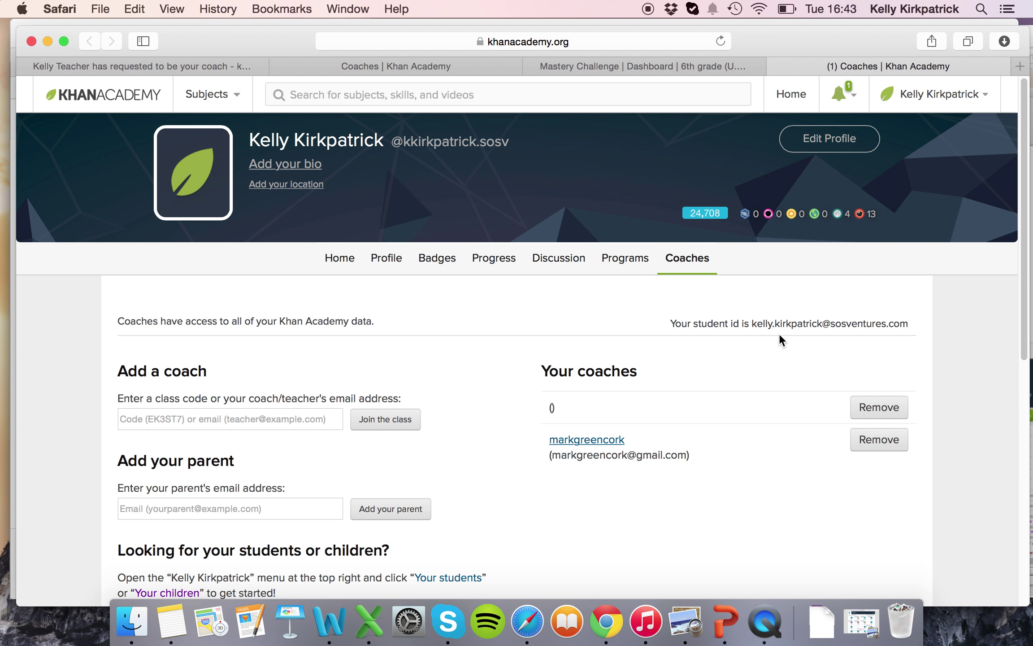
pyautogui.scroll(-2, 724, 379)
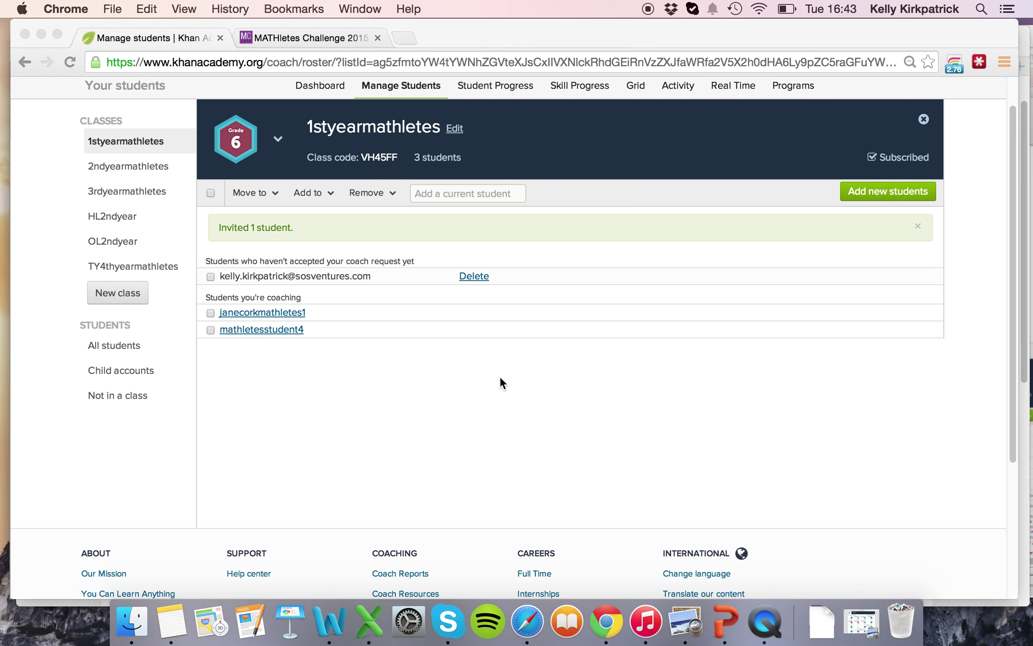
pyautogui.moveTo(367, 154)
pyautogui.moveTo(363, 157); pyautogui.dragTo(411, 155)
pyautogui.press('super+c')
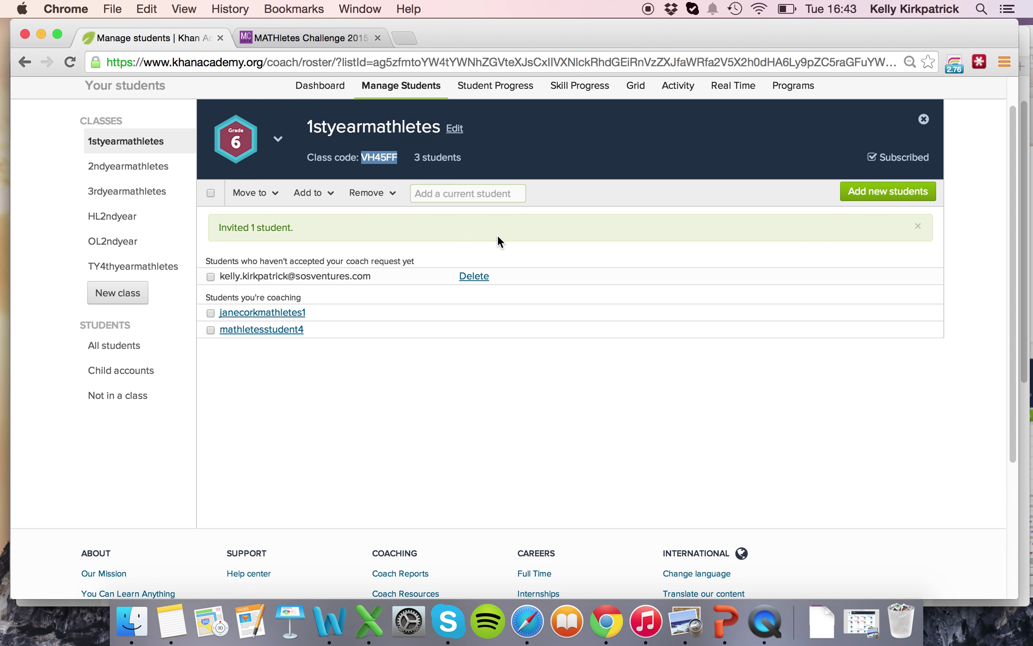
pyautogui.press('super+Tab')
pyautogui.click(316, 378)
pyautogui.press('super+v')
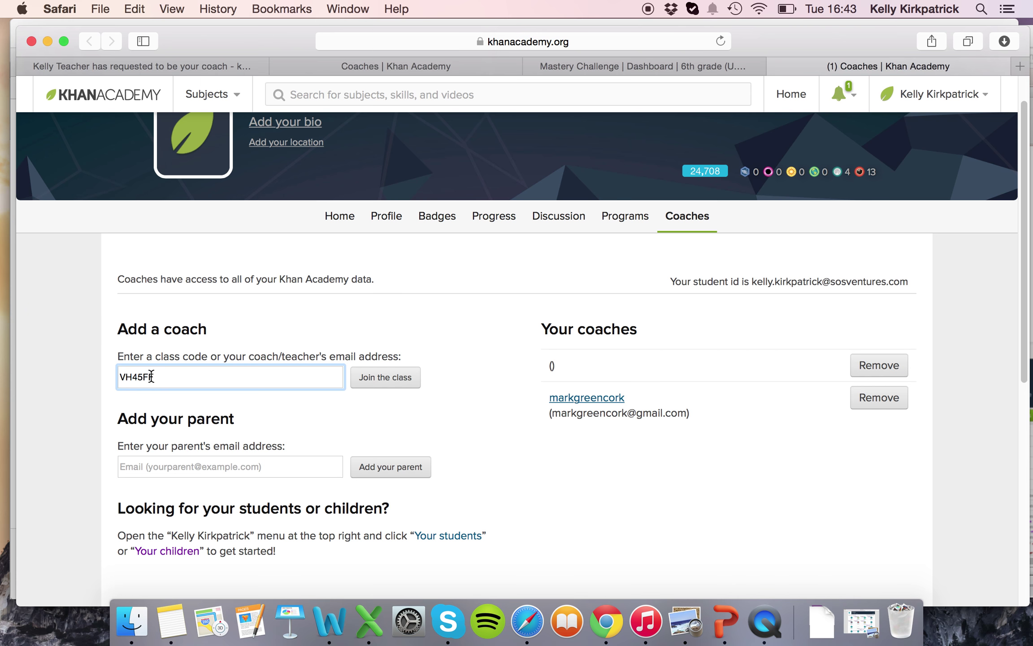
pyautogui.click(387, 380)
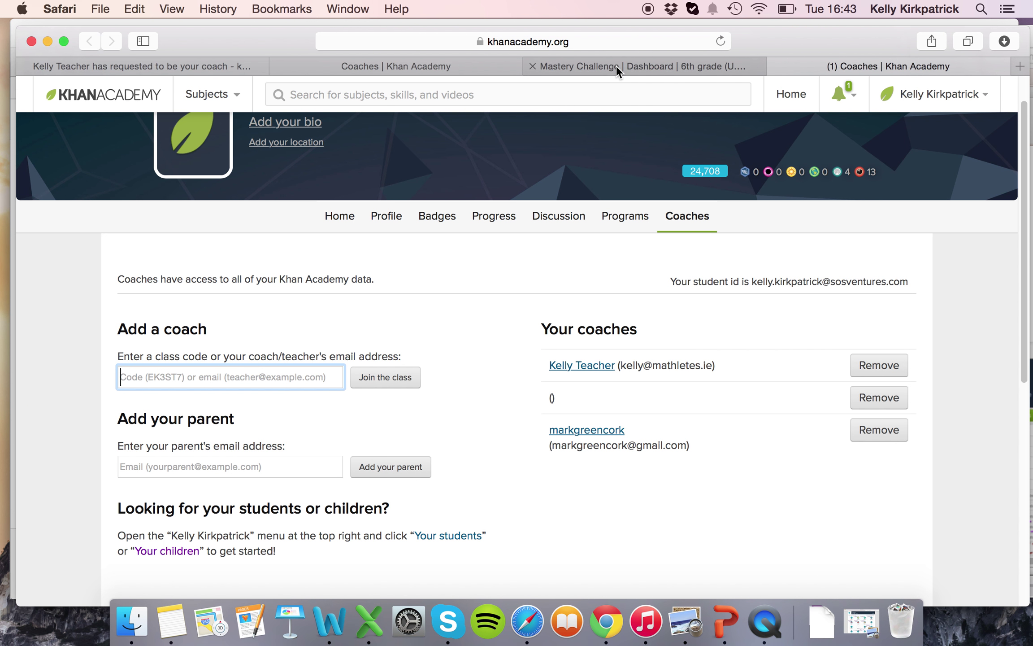
pyautogui.click(608, 626)
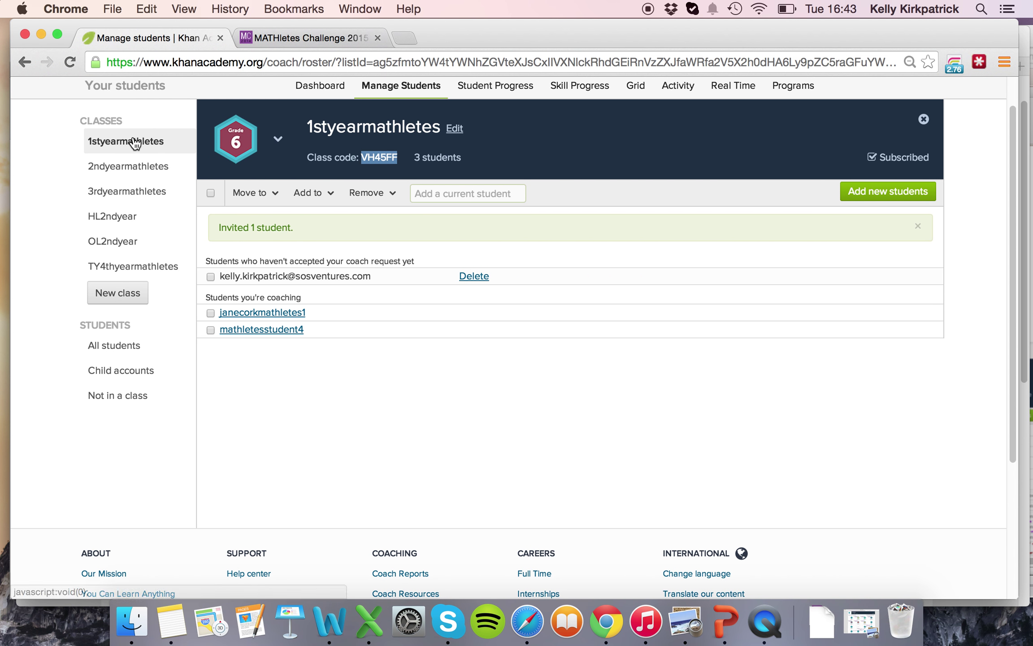
# Start a new student account without e-mail, entering its username and password.
pyautogui.click(888, 191)
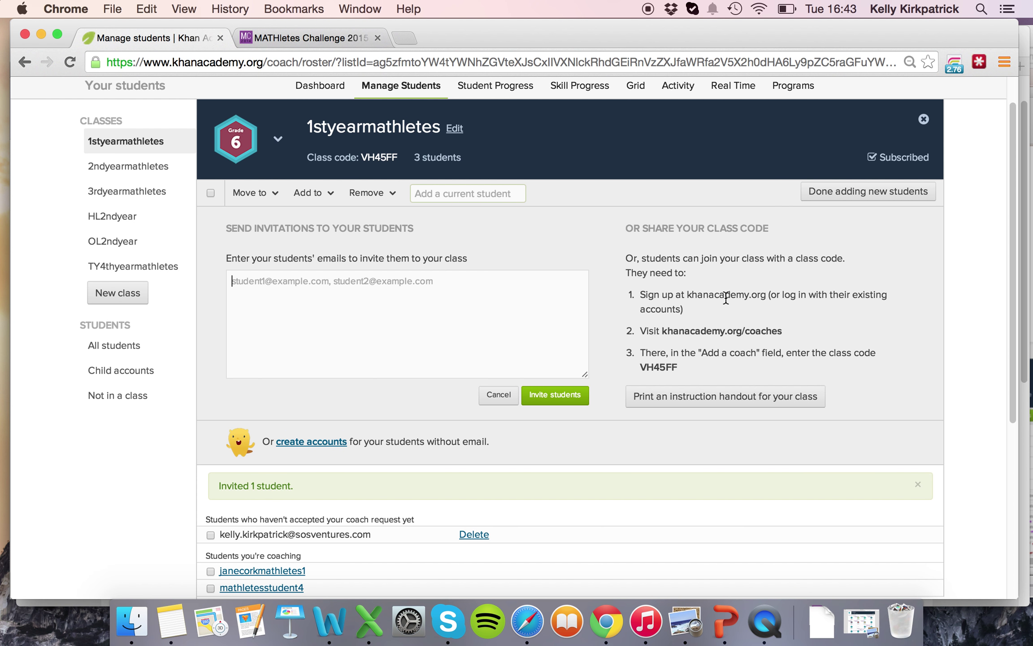
pyautogui.scroll(-1, 379, 401)
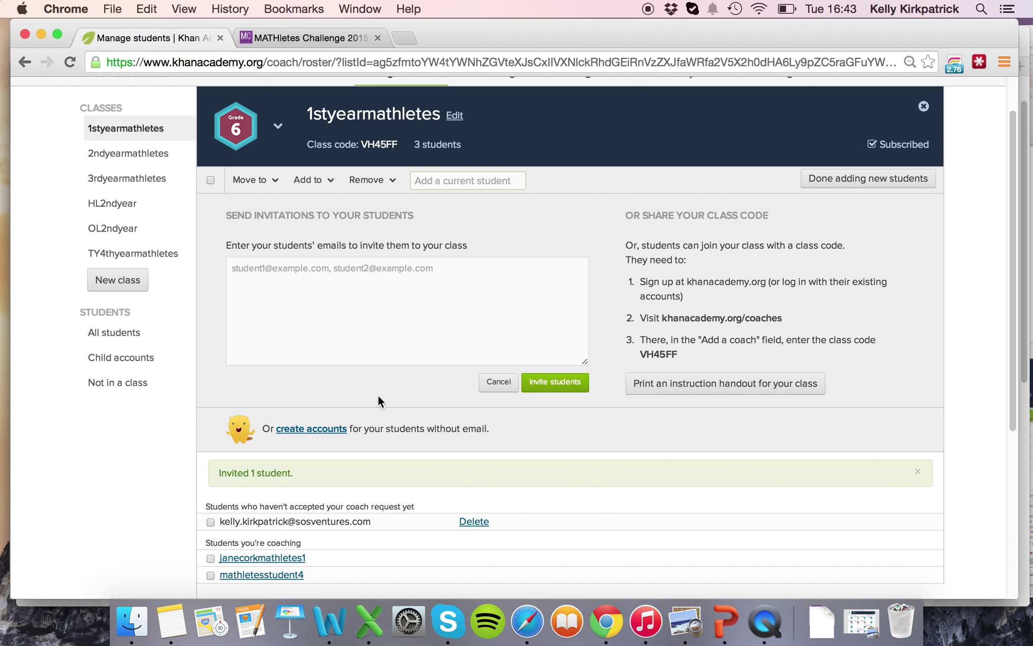
pyautogui.click(305, 429)
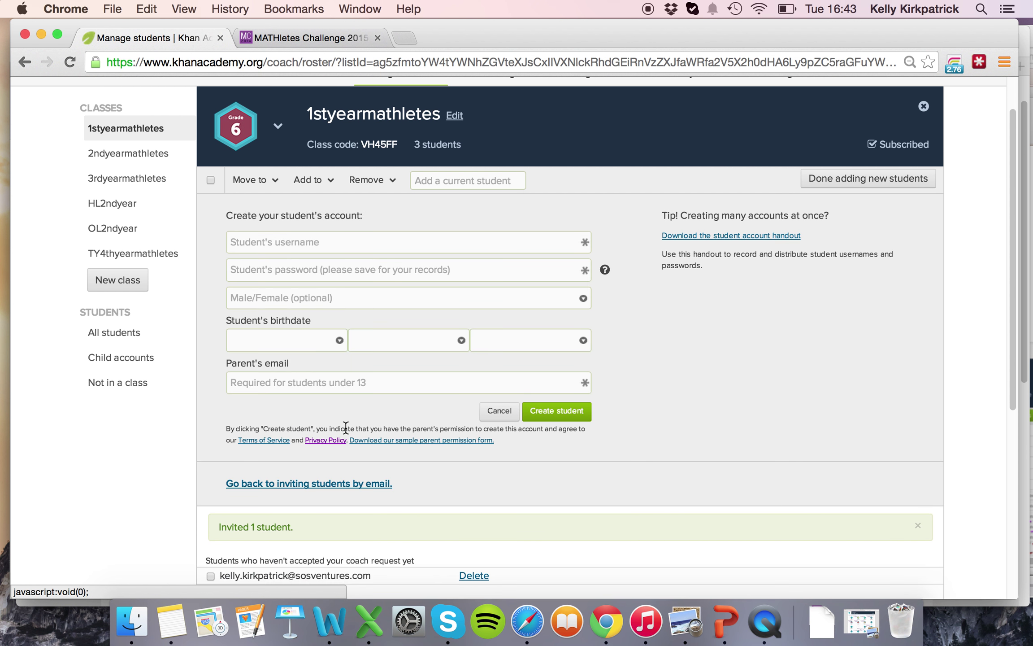
pyautogui.click(362, 245)
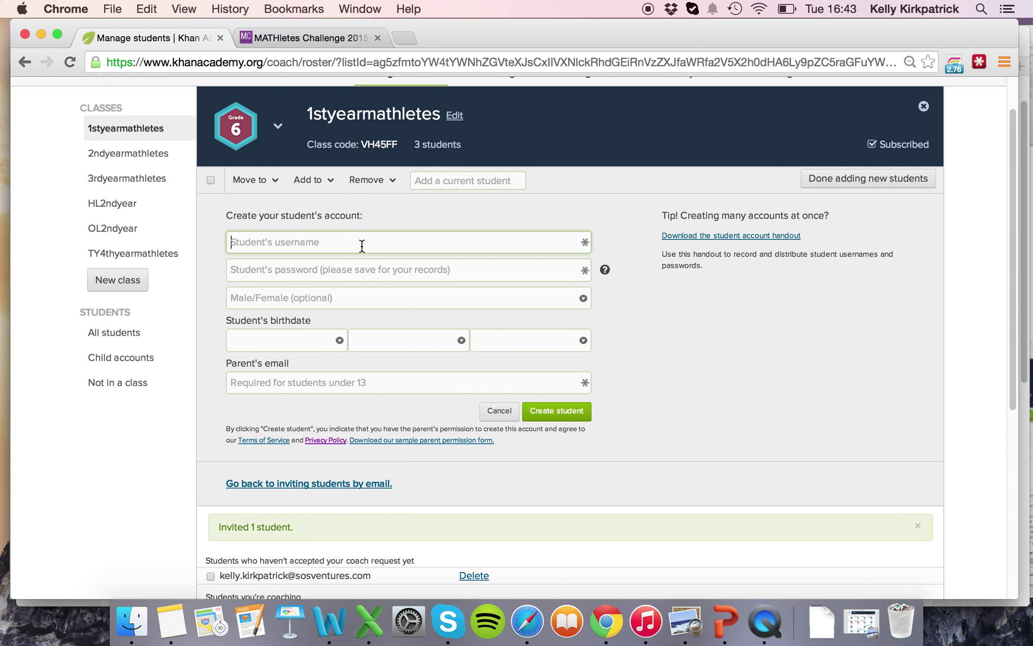
pyautogui.write('ainemathletes123')
pyautogui.click(349, 271)
pyautogui.write('a')
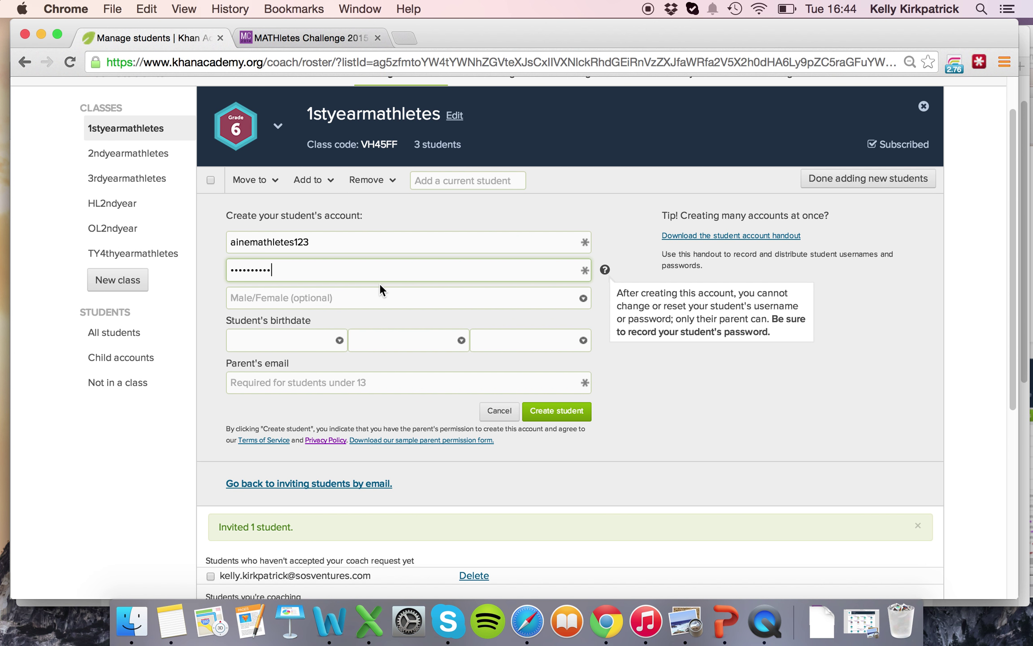
# Set the birthdate to Jan 2 1999 and create the student account.
pyautogui.click(319, 341)
pyautogui.click(311, 354)
pyautogui.click(393, 340)
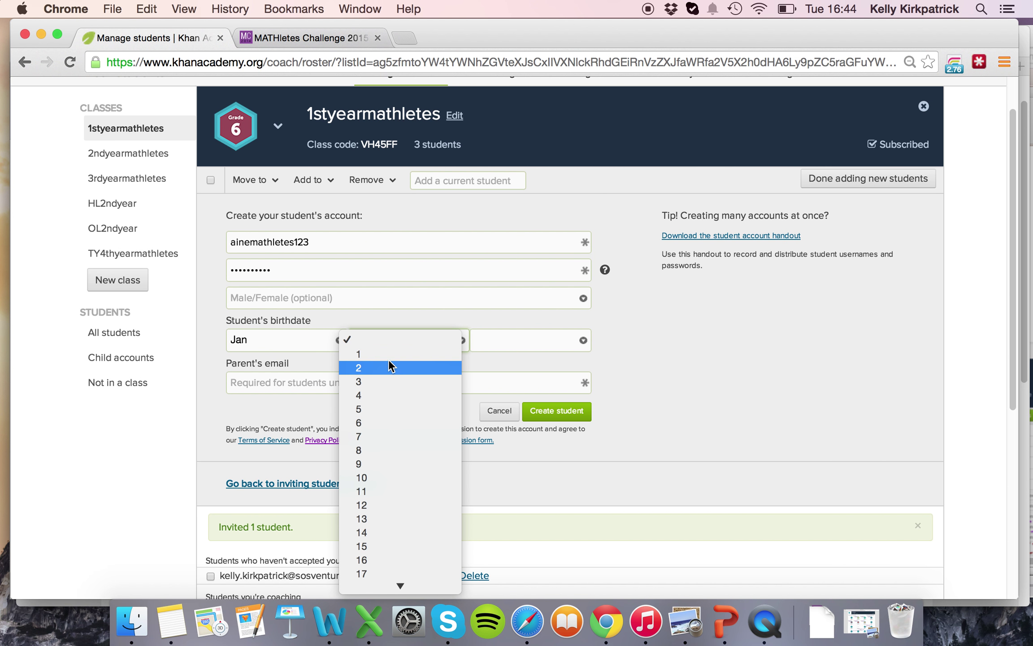
pyautogui.click(389, 364)
pyautogui.click(502, 345)
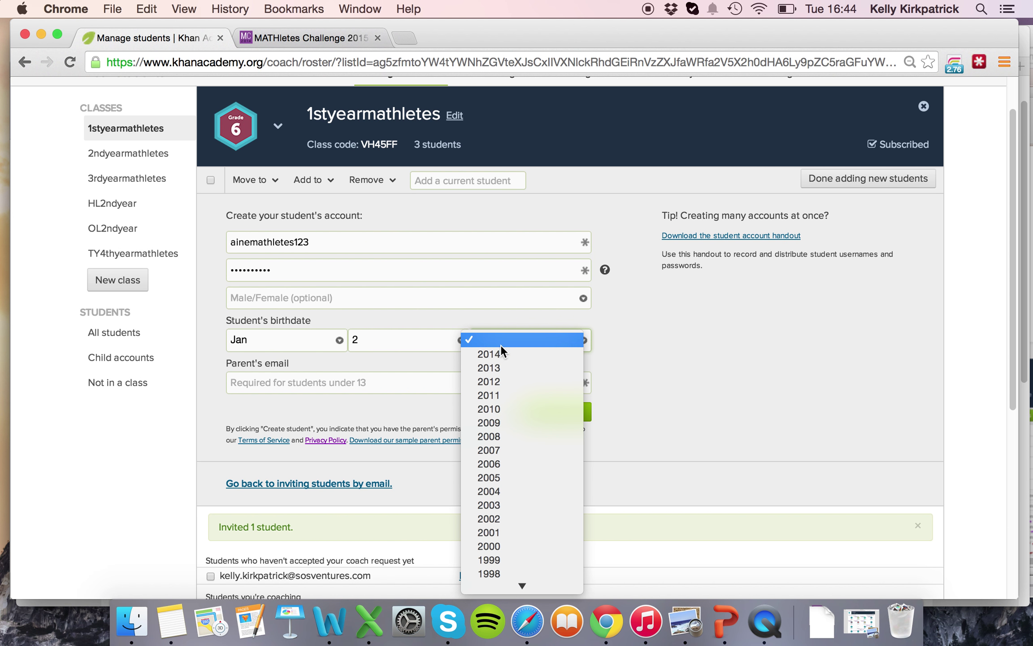
pyautogui.click(497, 560)
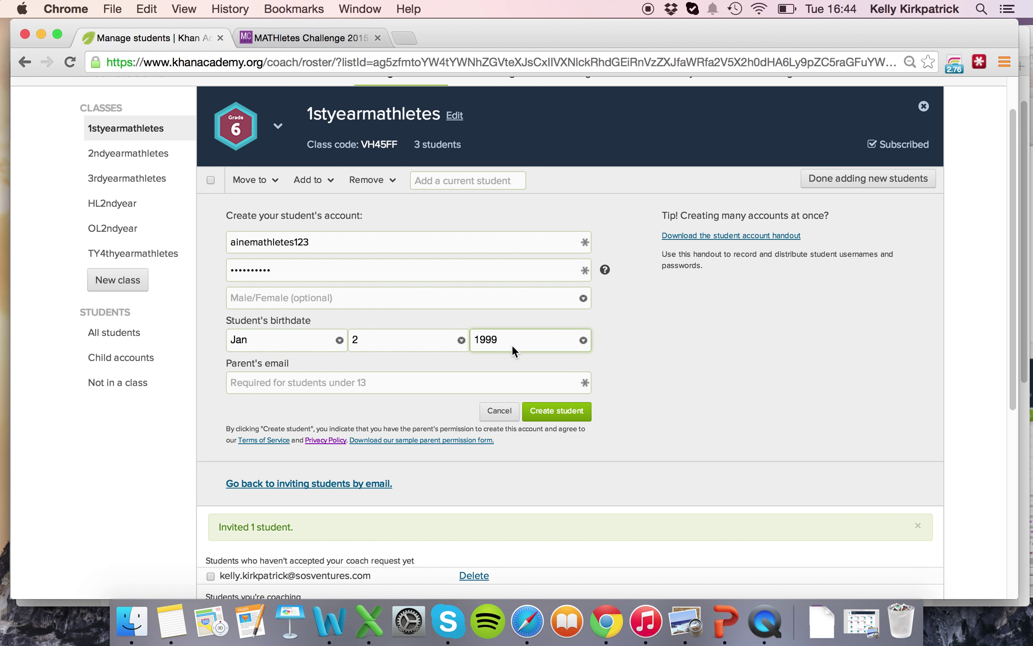
pyautogui.click(426, 384)
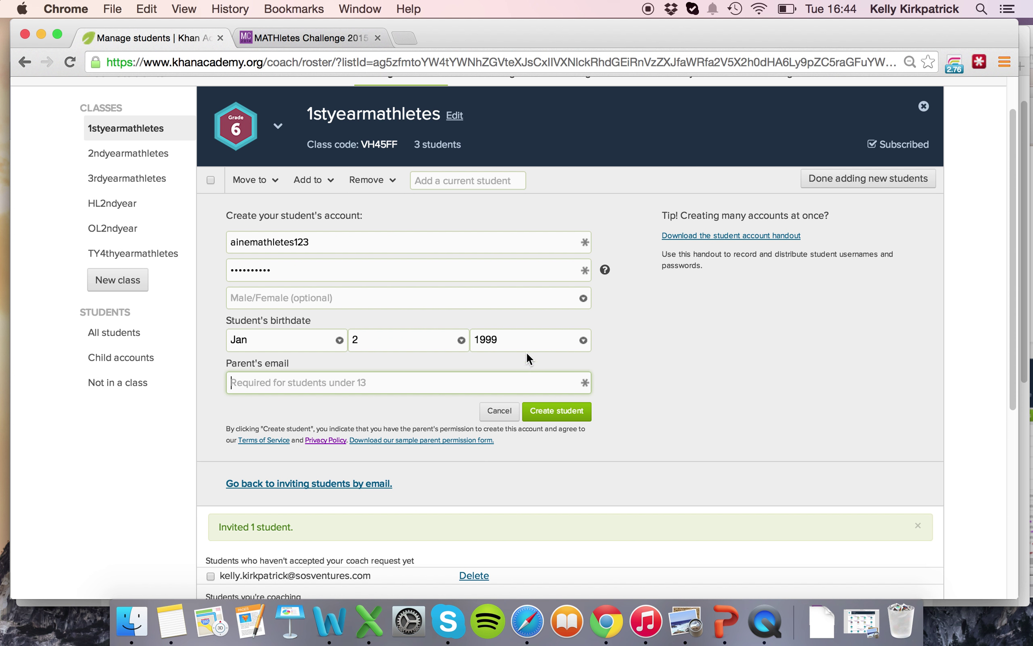
pyautogui.click(555, 412)
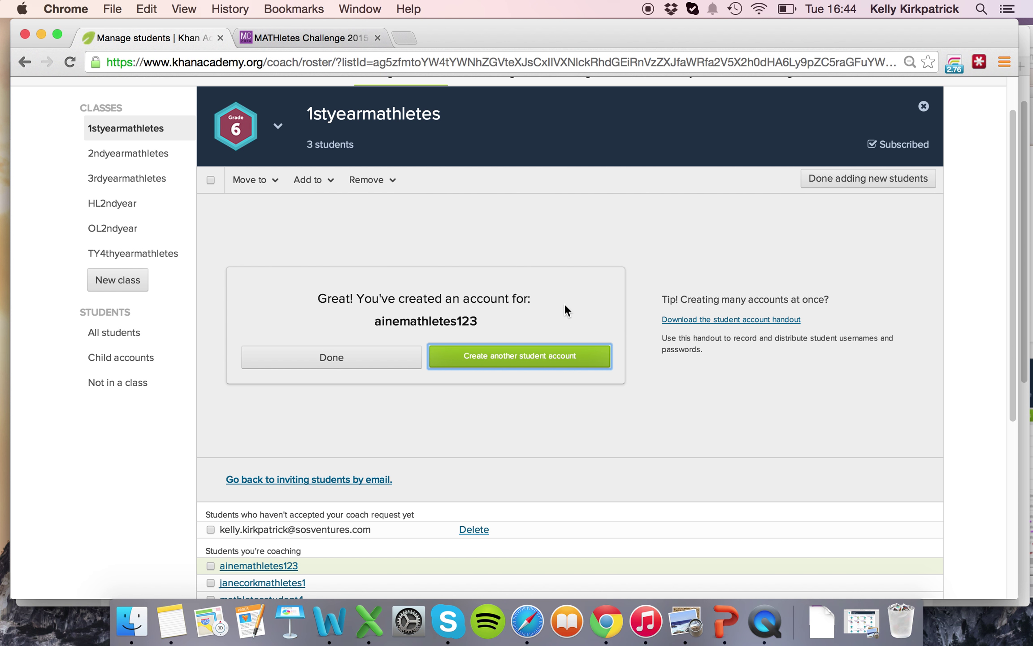
pyautogui.click(542, 362)
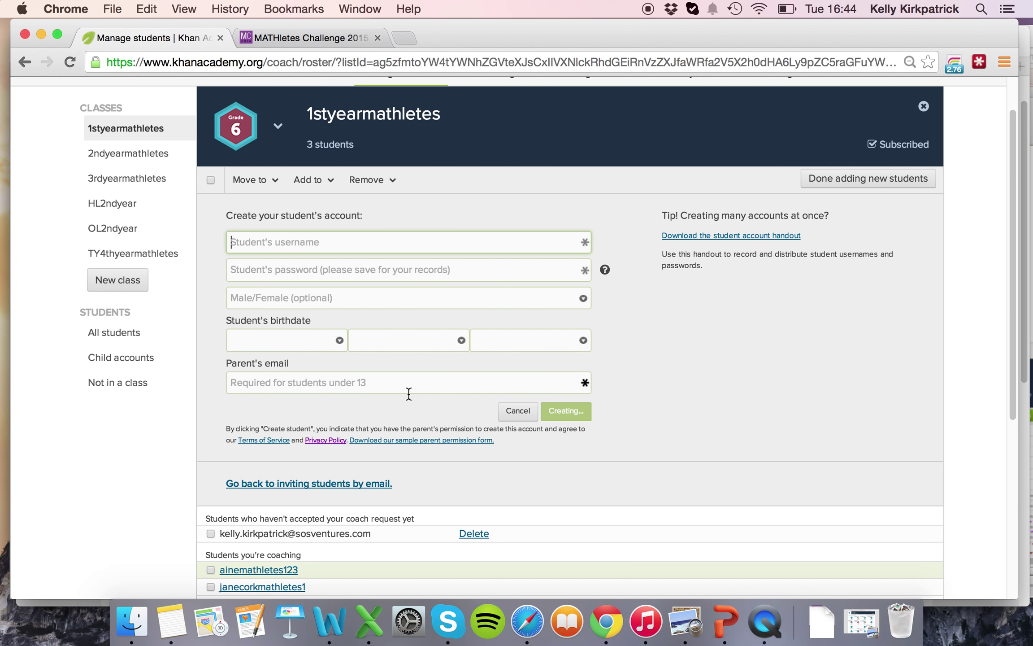
pyautogui.scroll(-3, 599, 430)
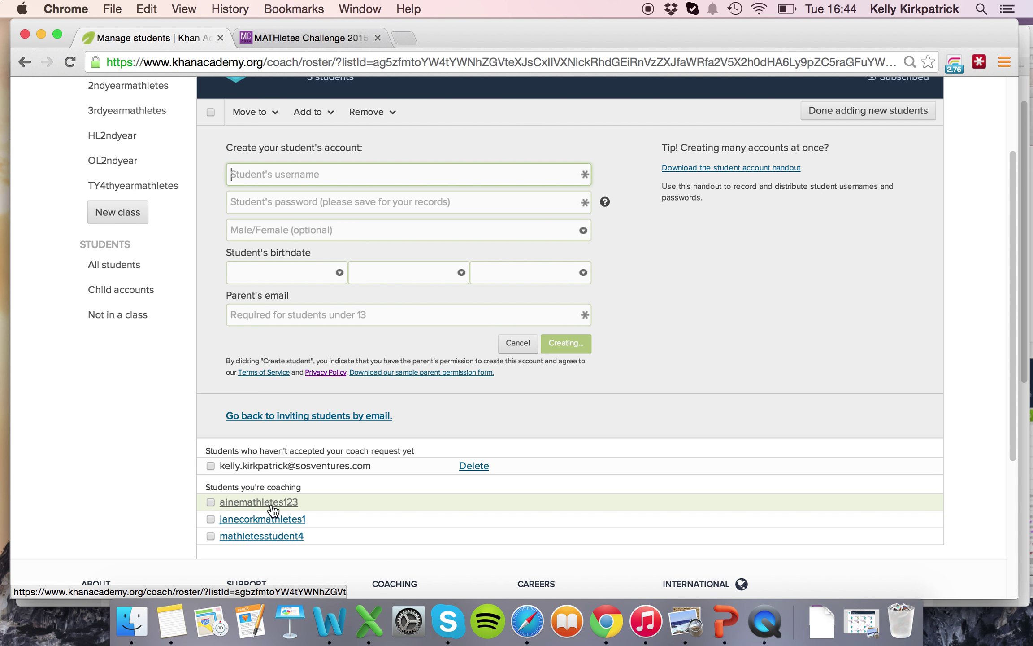
pyautogui.scroll(1, 381, 438)
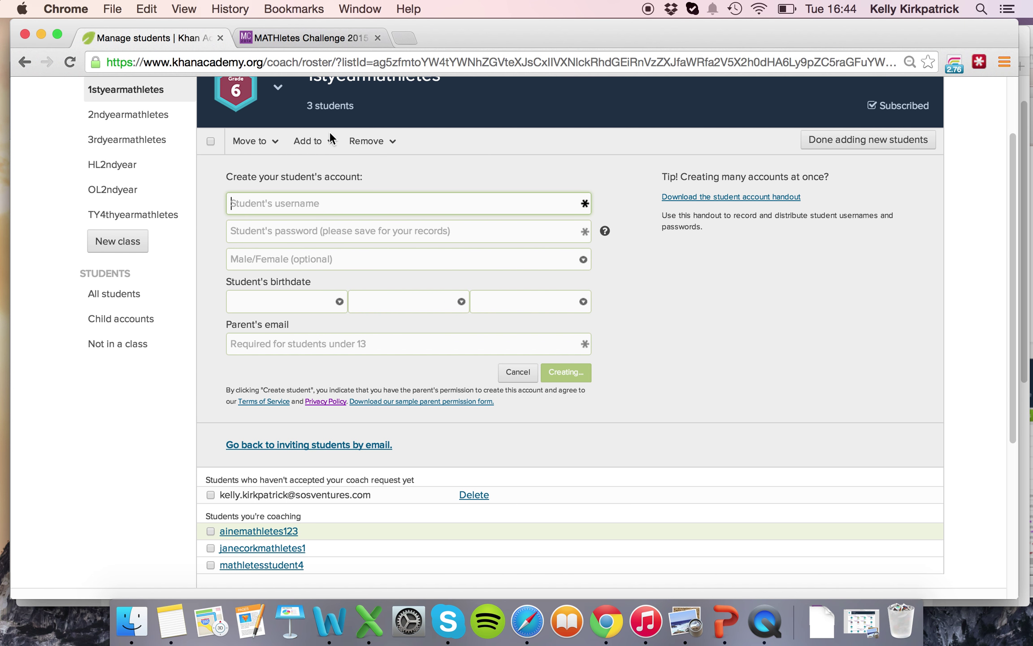
pyautogui.click(309, 35)
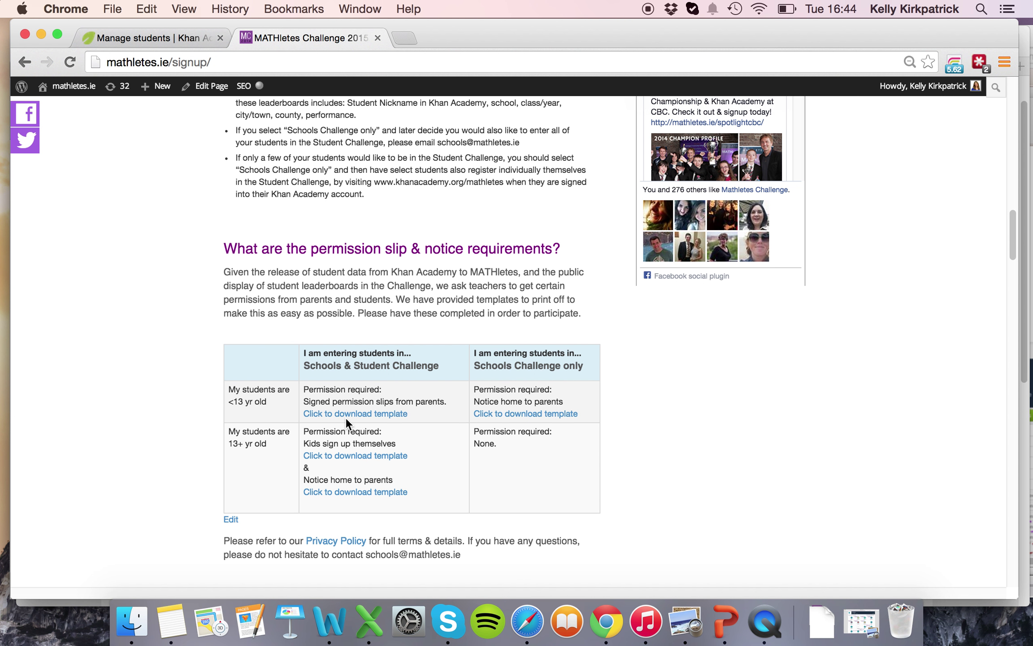
pyautogui.moveTo(212, 62); pyautogui.dragTo(112, 60)
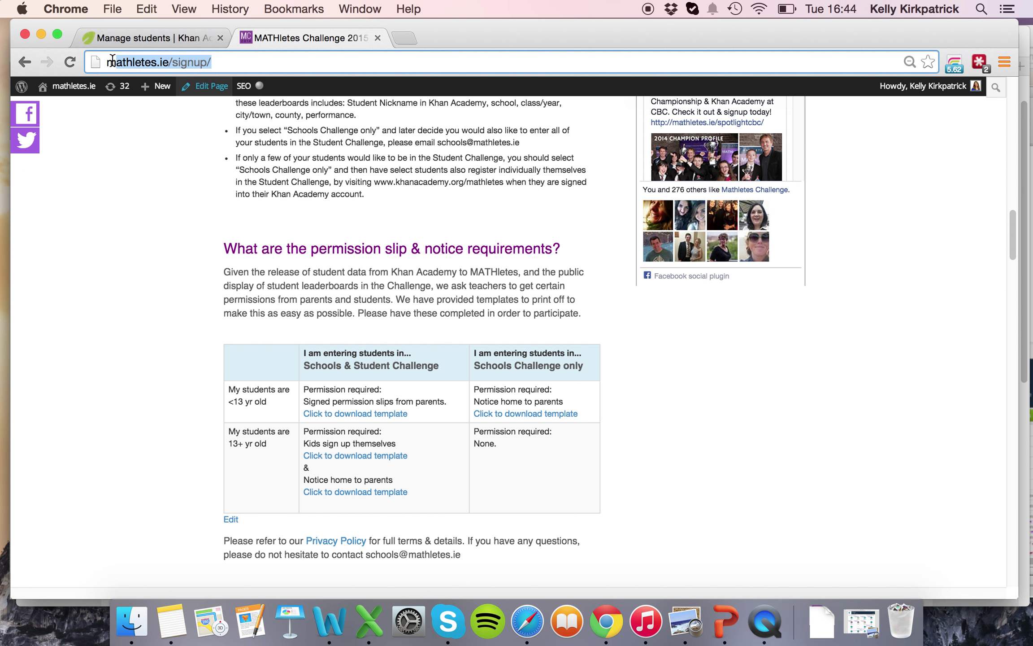
pyautogui.click(152, 38)
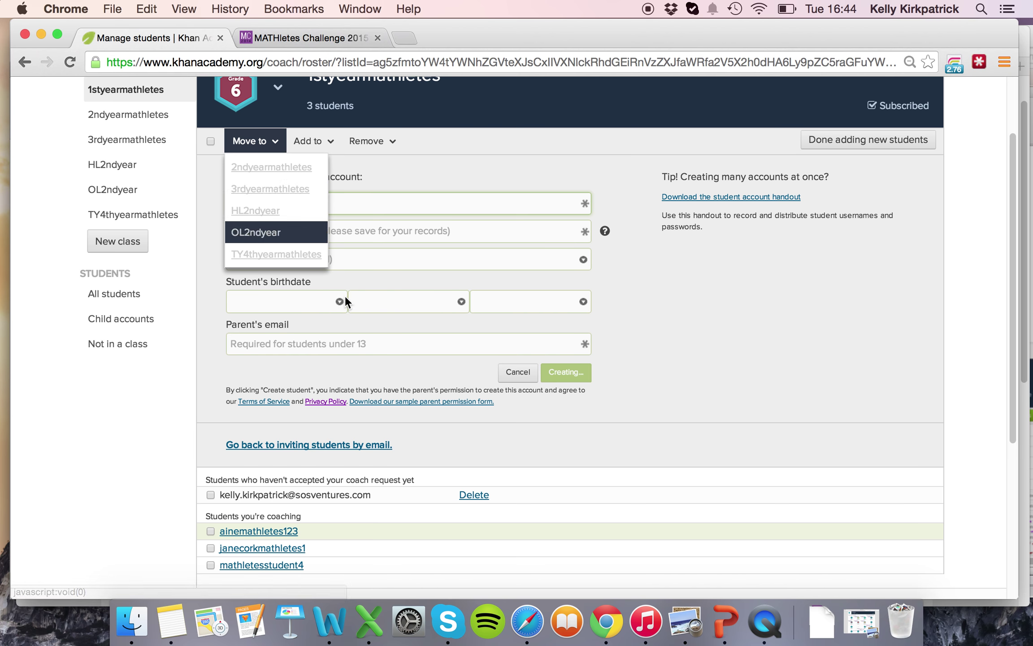
# Enter the new student's username and password.
pyautogui.click(295, 345)
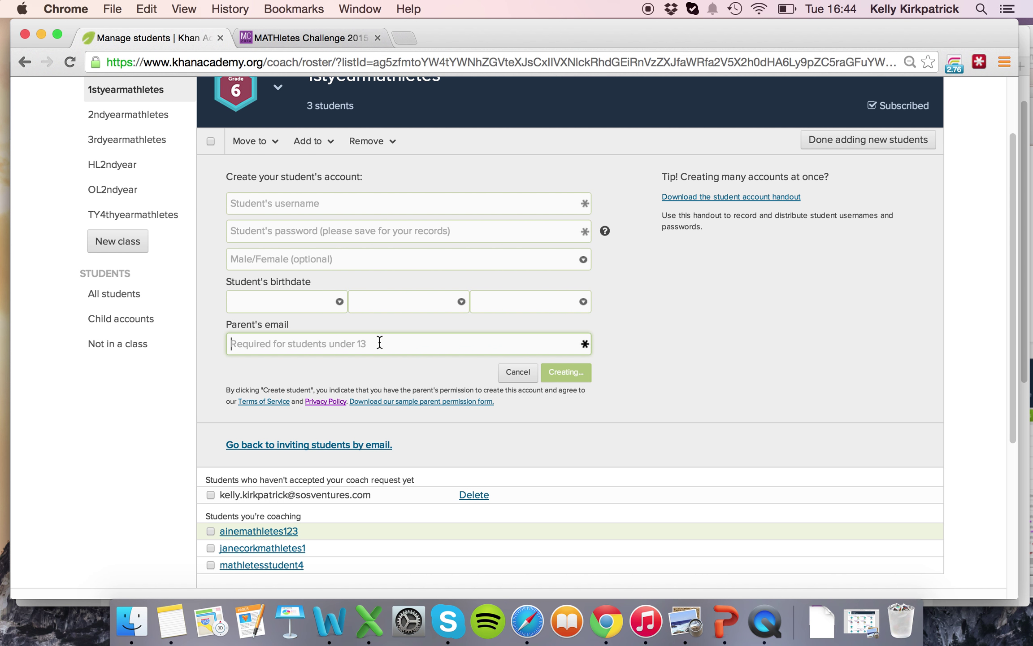
pyautogui.click(279, 300)
pyautogui.click(298, 201)
pyautogui.click(296, 202)
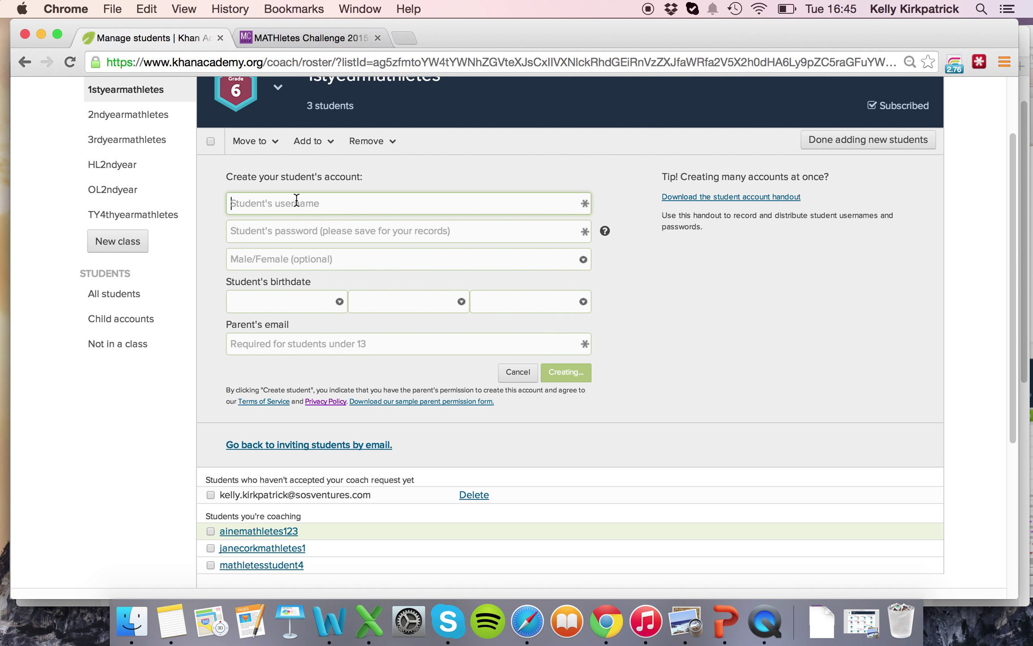
pyautogui.write('anne')
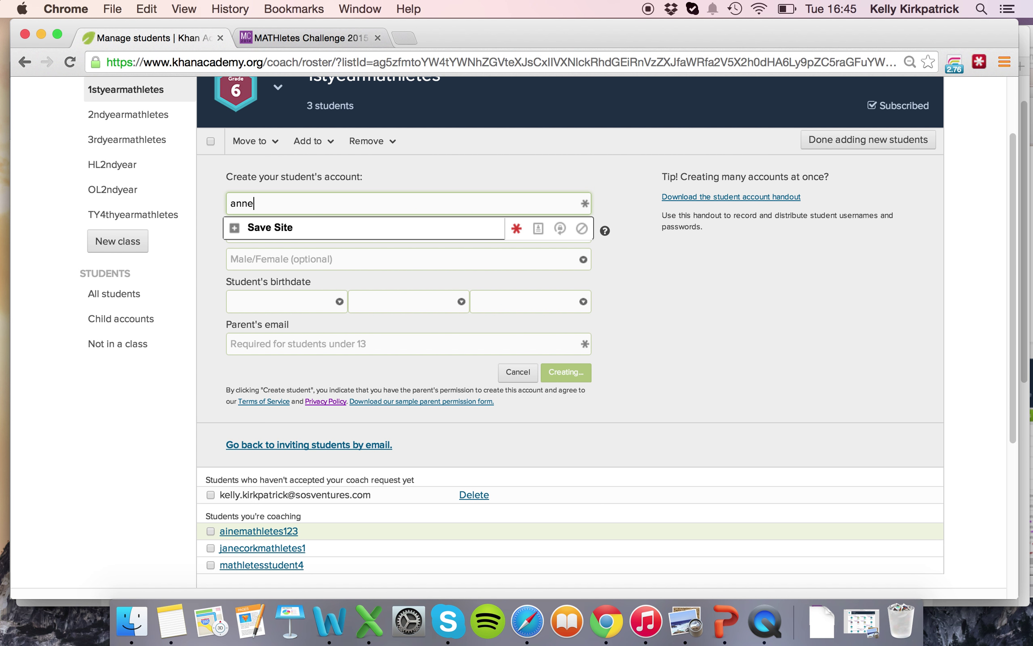
pyautogui.write('mathletes123')
pyautogui.click(362, 231)
pyautogui.write('annemathl')
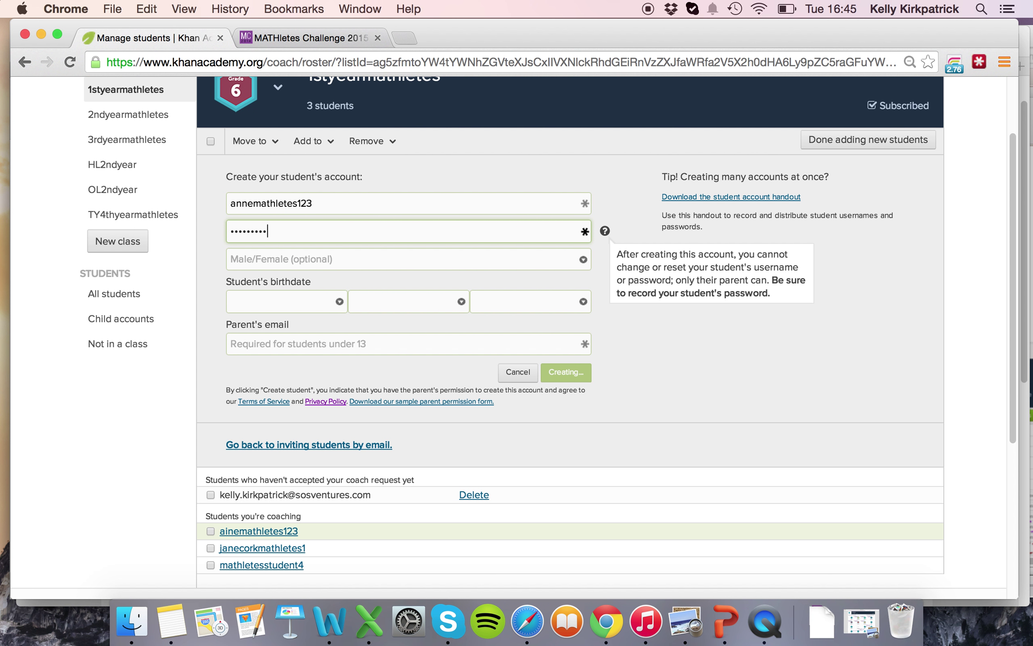
# Set the student's birthdate to Jan 2 2009.
pyautogui.click(314, 298)
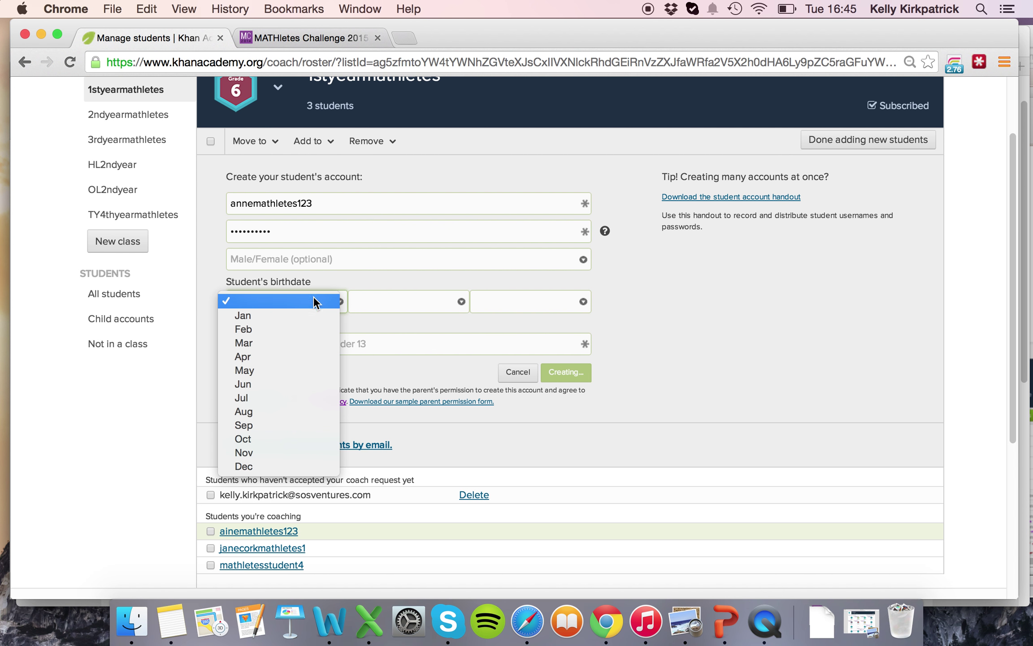
pyautogui.click(330, 314)
pyautogui.click(394, 302)
pyautogui.click(400, 330)
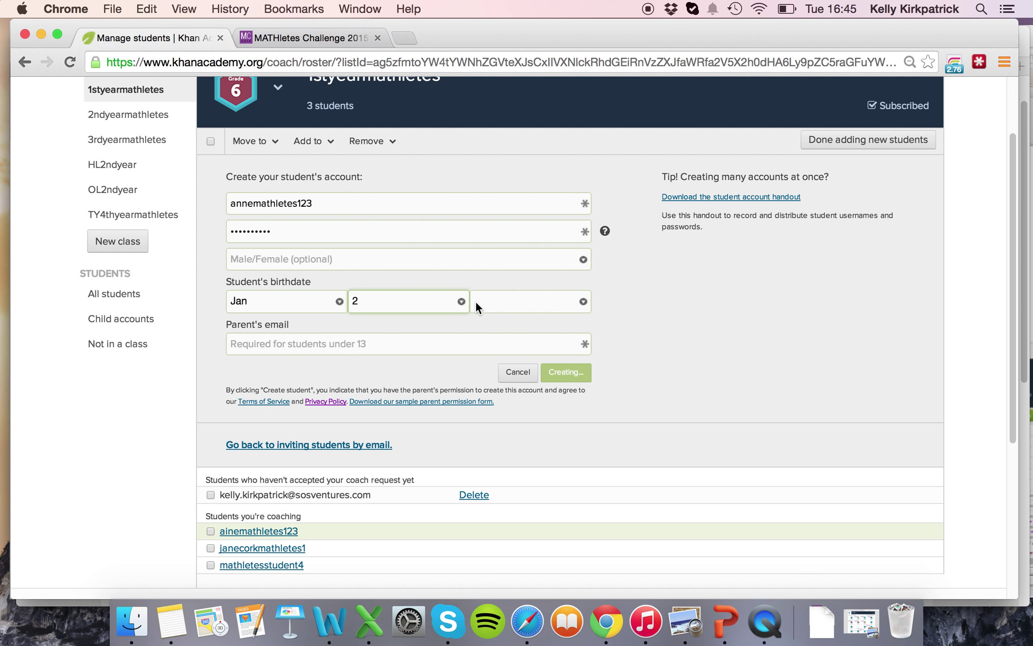
pyautogui.click(476, 302)
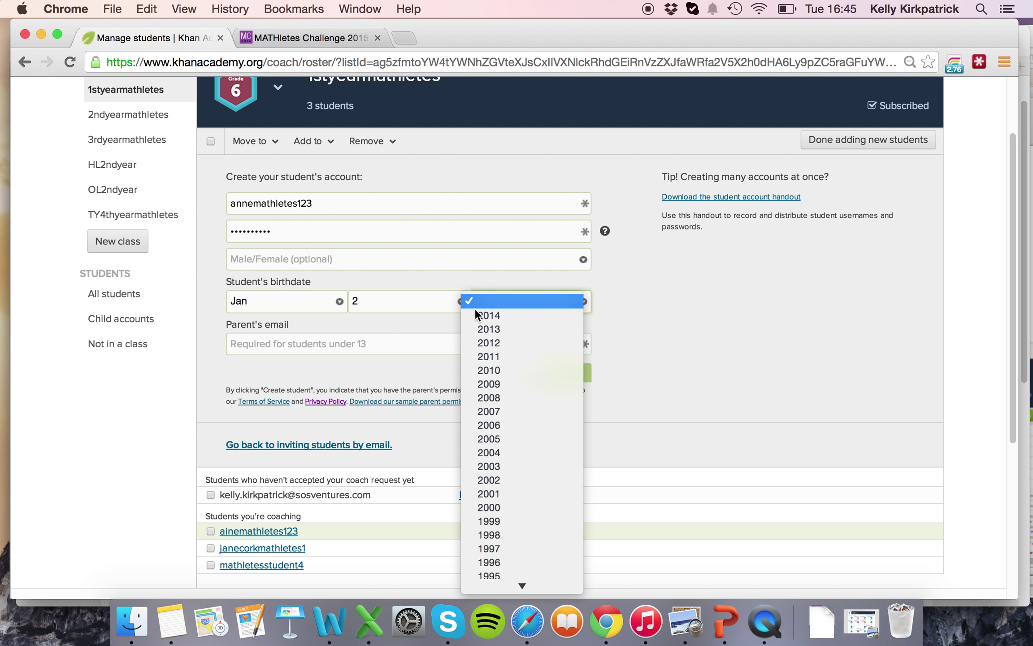
pyautogui.click(510, 385)
pyautogui.click(566, 372)
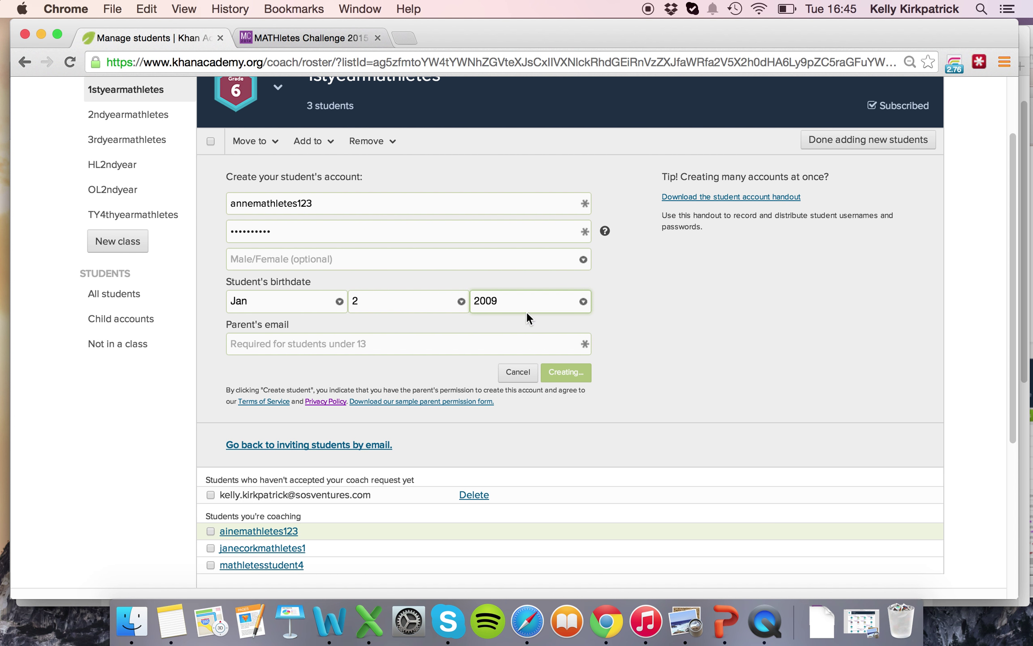
# Enter the parent's e-mail address, correcting the typos.
pyautogui.click(433, 345)
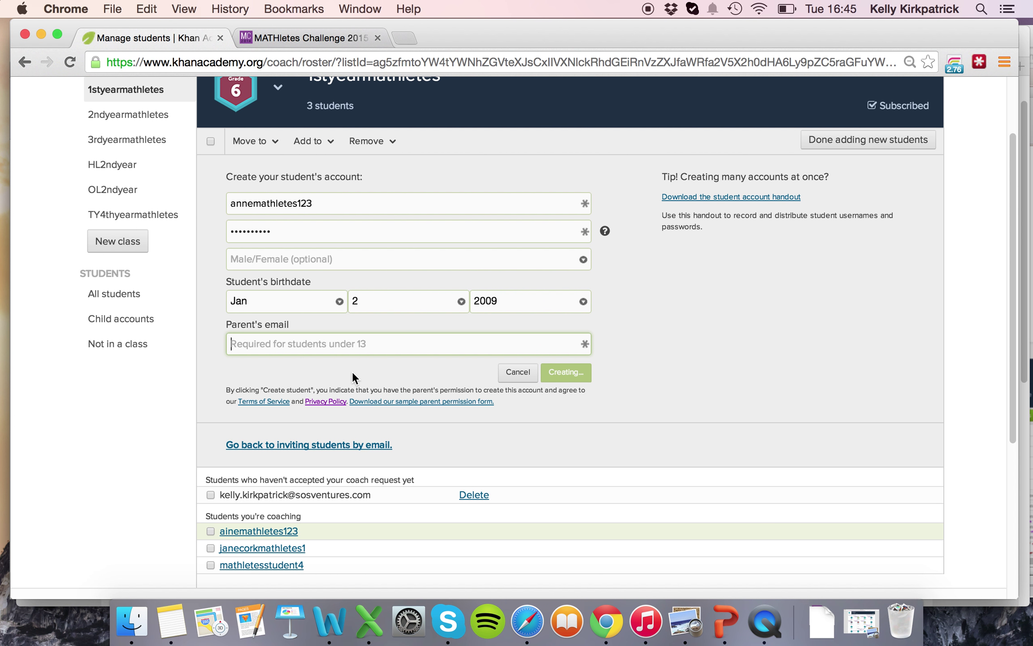
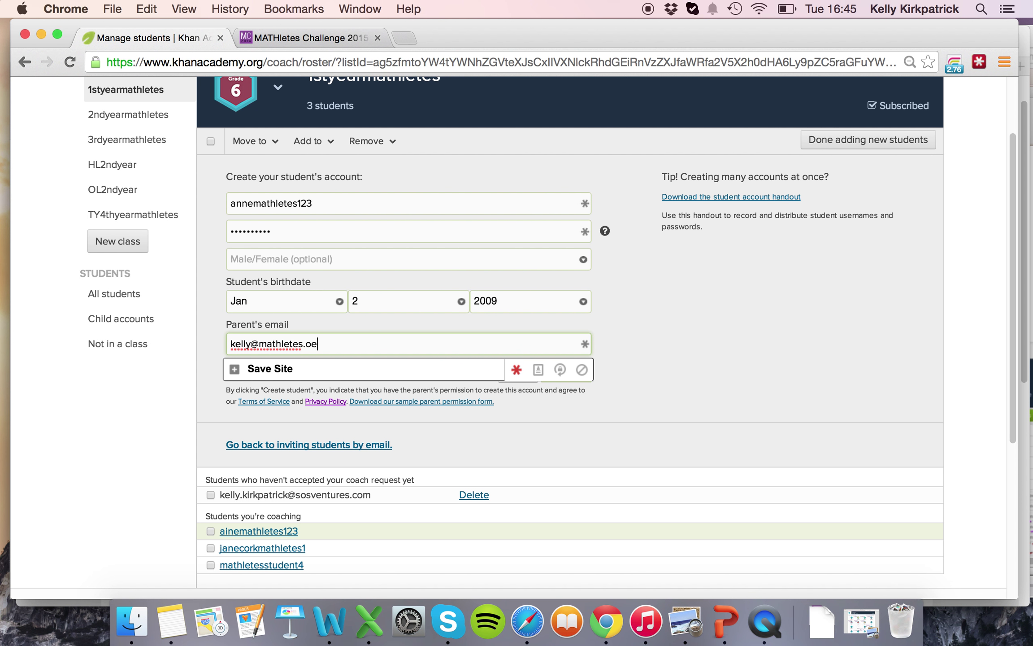
pyautogui.press('Return')
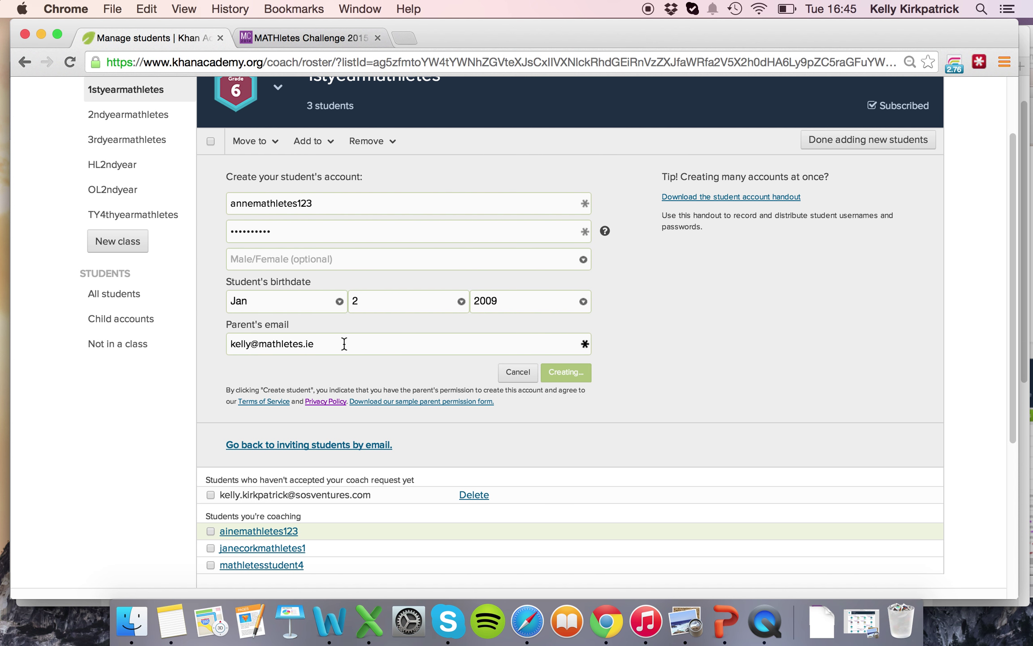
pyautogui.moveTo(341, 344); pyautogui.dragTo(229, 335)
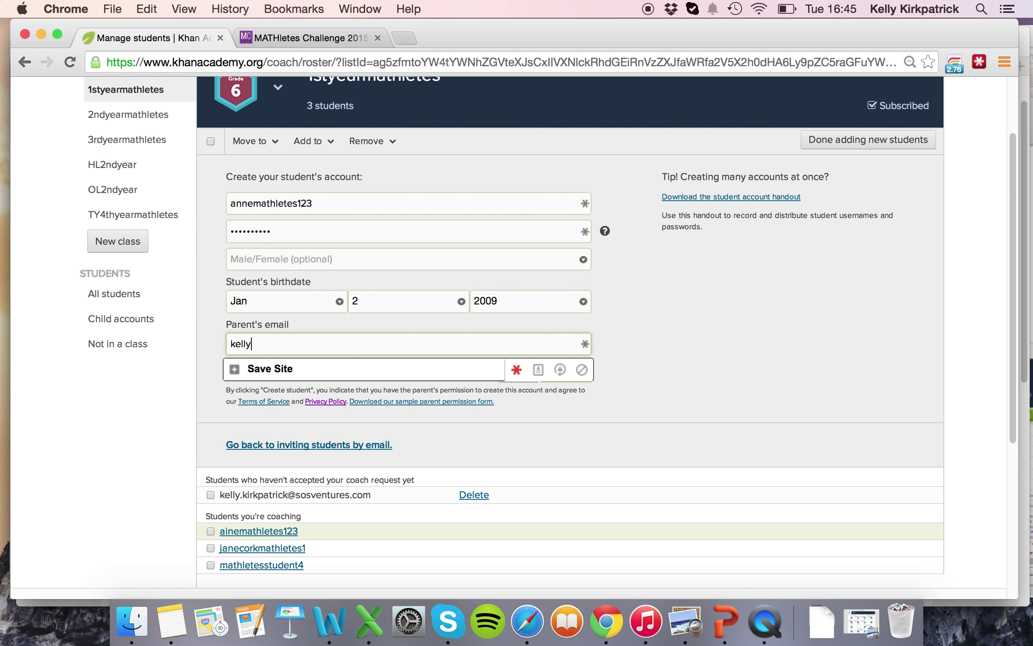
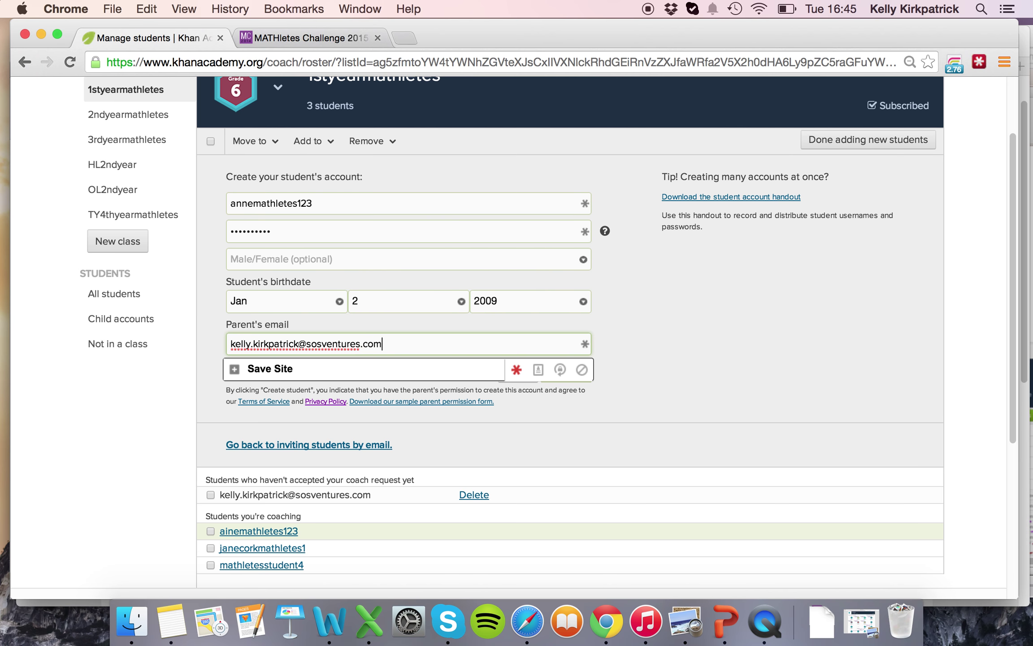
pyautogui.press('Return')
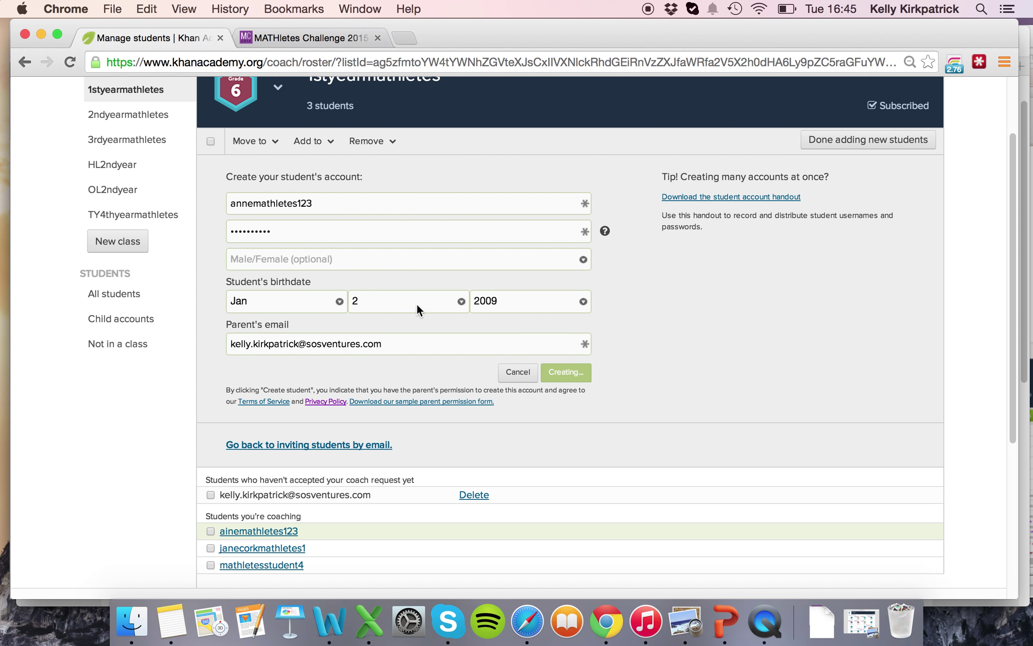
# Change the new student's birth year from 2009 to 2010.
pyautogui.click(515, 301)
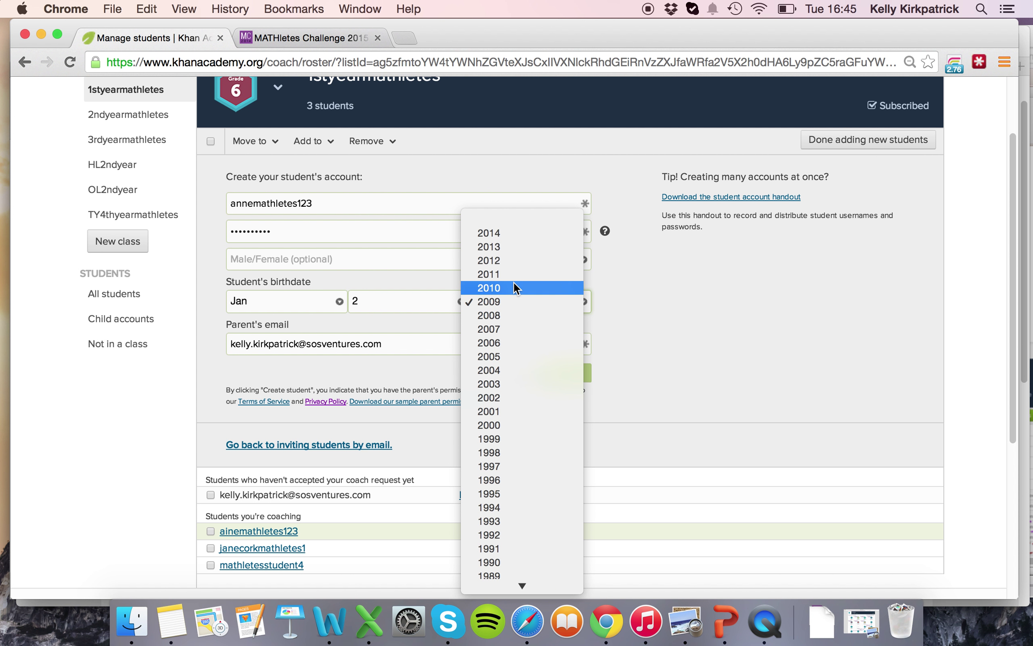
pyautogui.click(514, 281)
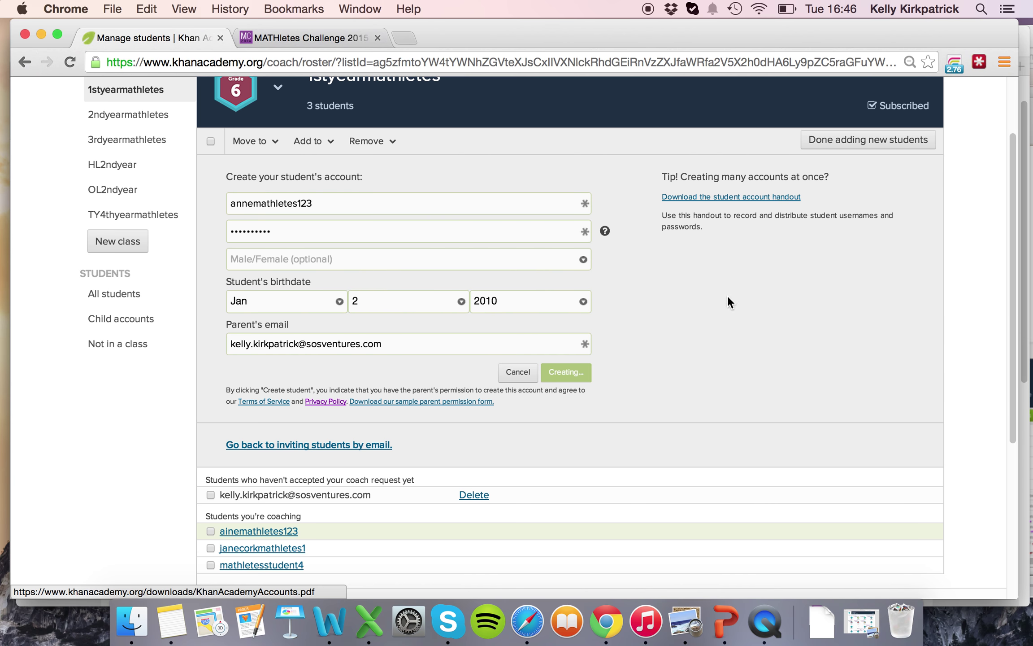
# Switch to All students and scroll to see which students are tagged 1styearmathletes.
pyautogui.scroll(-1, 323, 364)
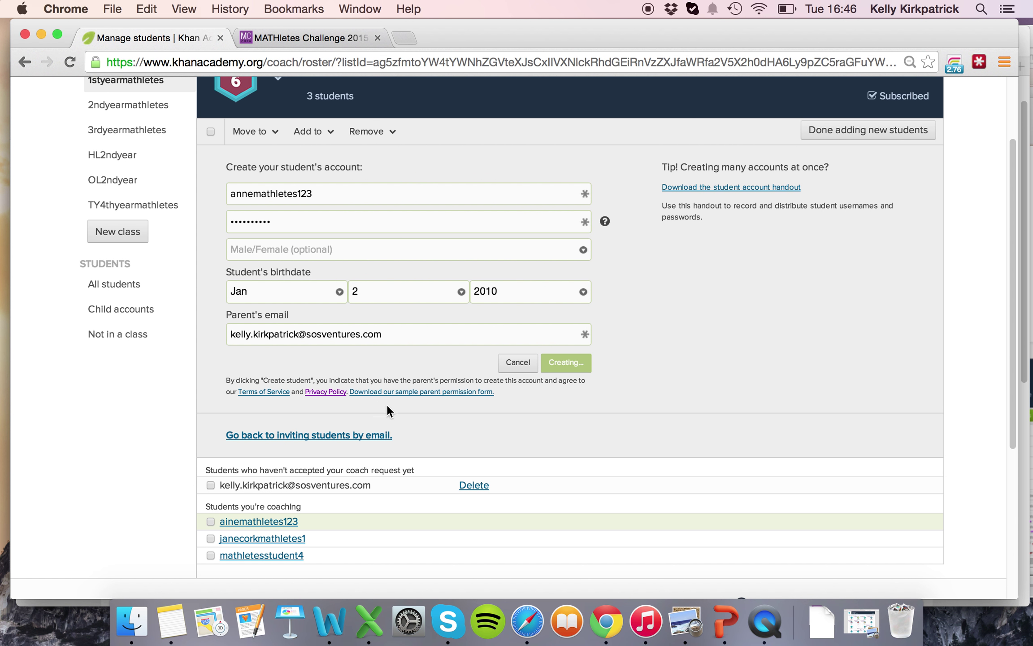
pyautogui.scroll(1, 338, 255)
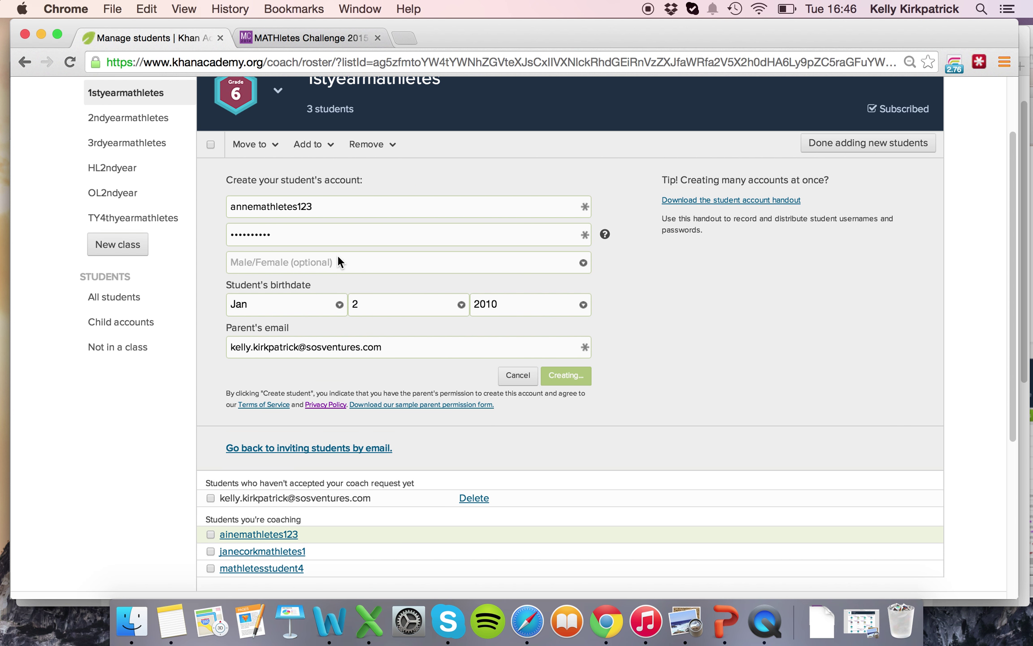
pyautogui.click(110, 299)
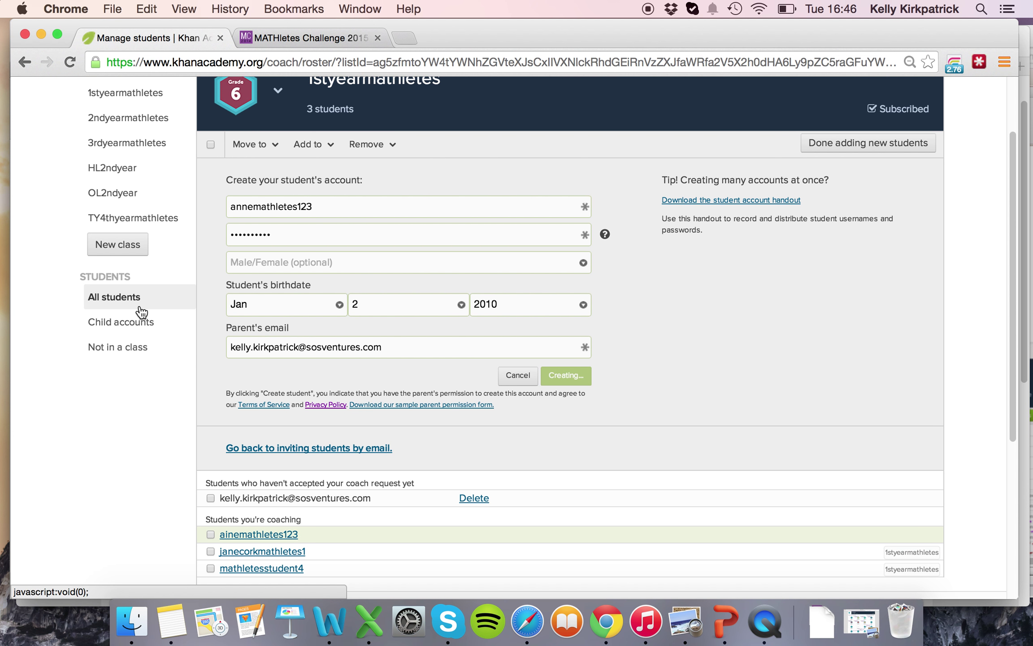
pyautogui.scroll(-2, 144, 308)
pyautogui.scroll(-1, 190, 313)
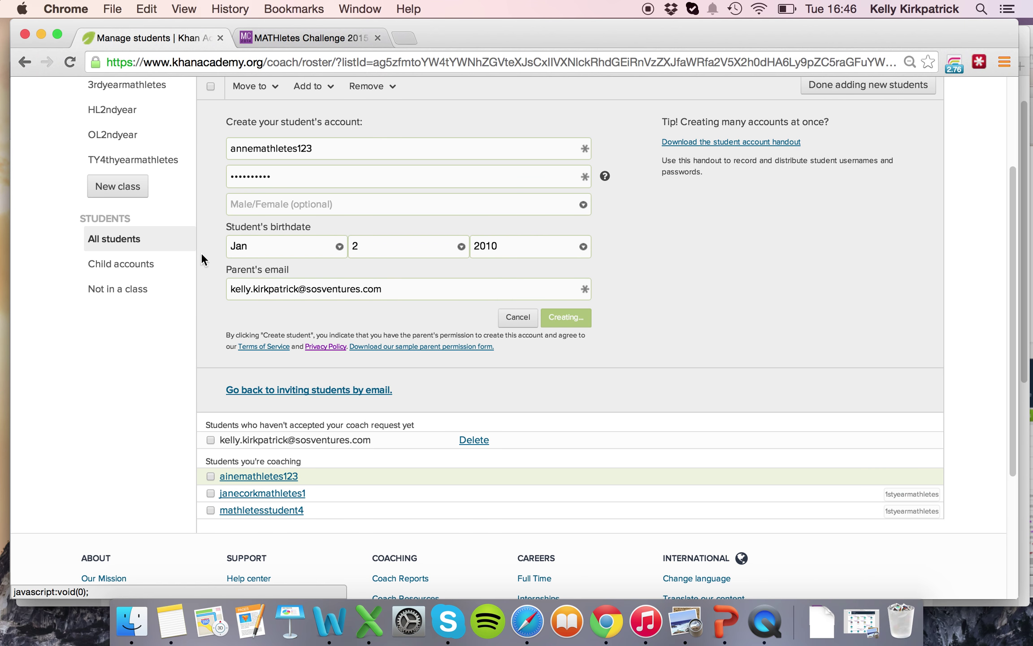
pyautogui.scroll(-7, 262, 333)
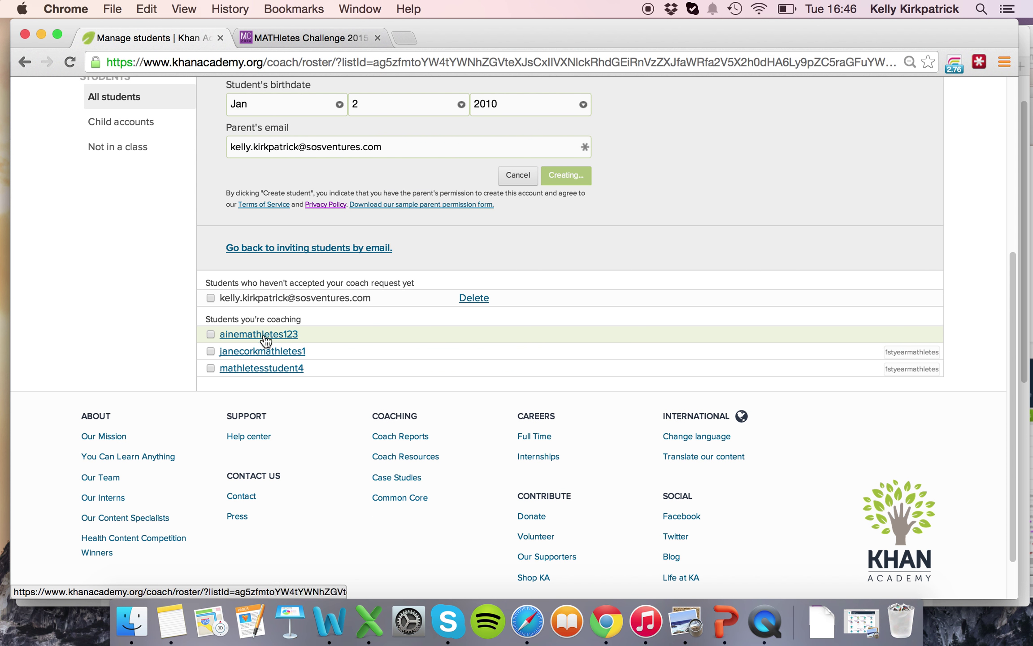